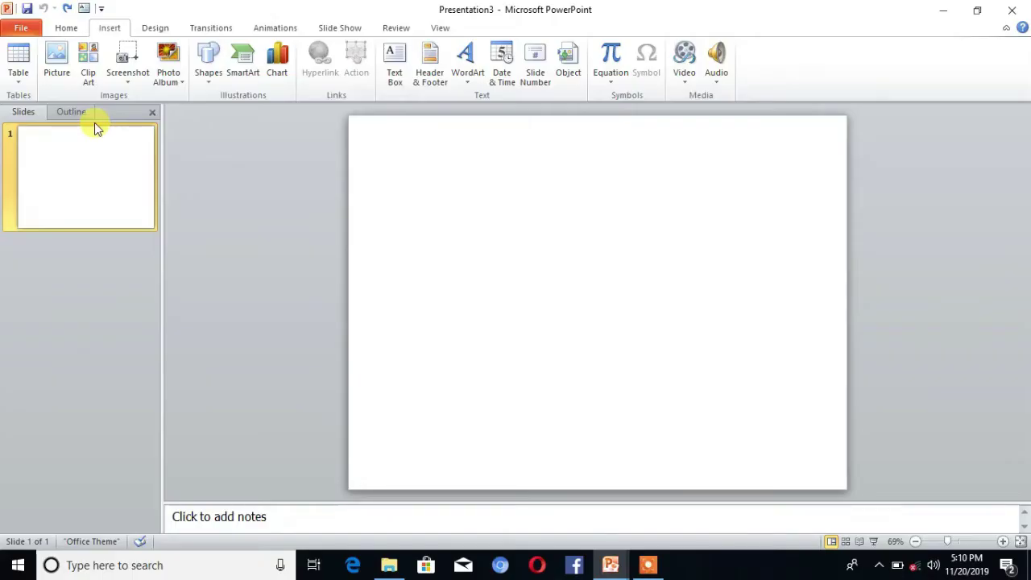
Apply the solid black background style from the Design tab's Background Styles
click(156, 29)
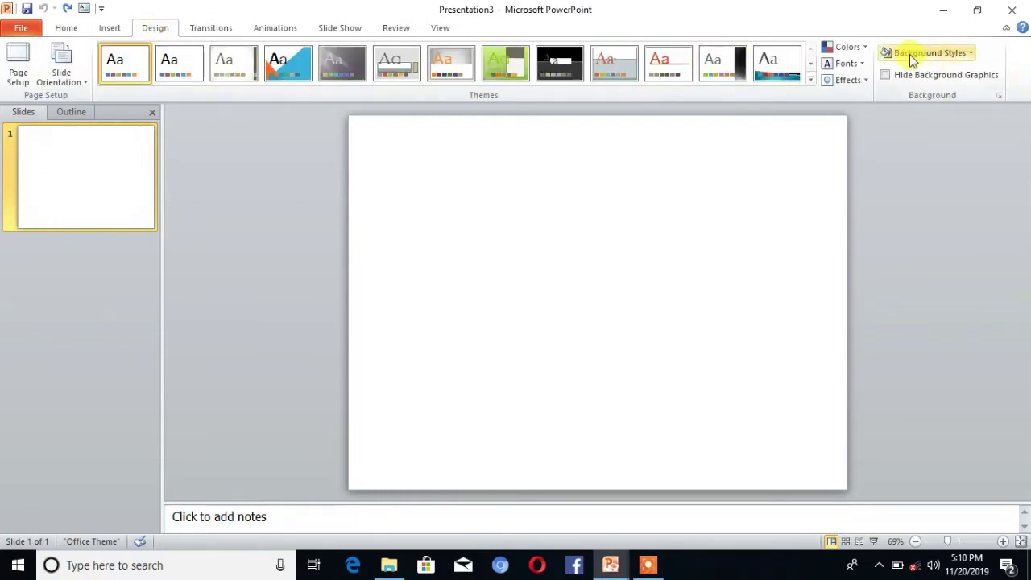
click(967, 55)
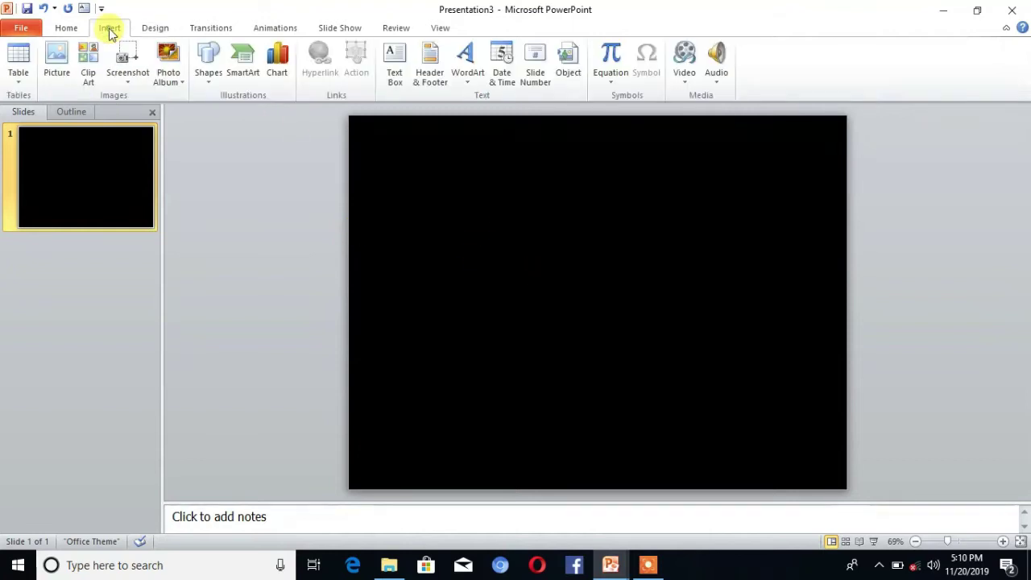
Insert a purple WordArt word 'SUBSCRIBE' and drag it toward the left of the slide
click(468, 84)
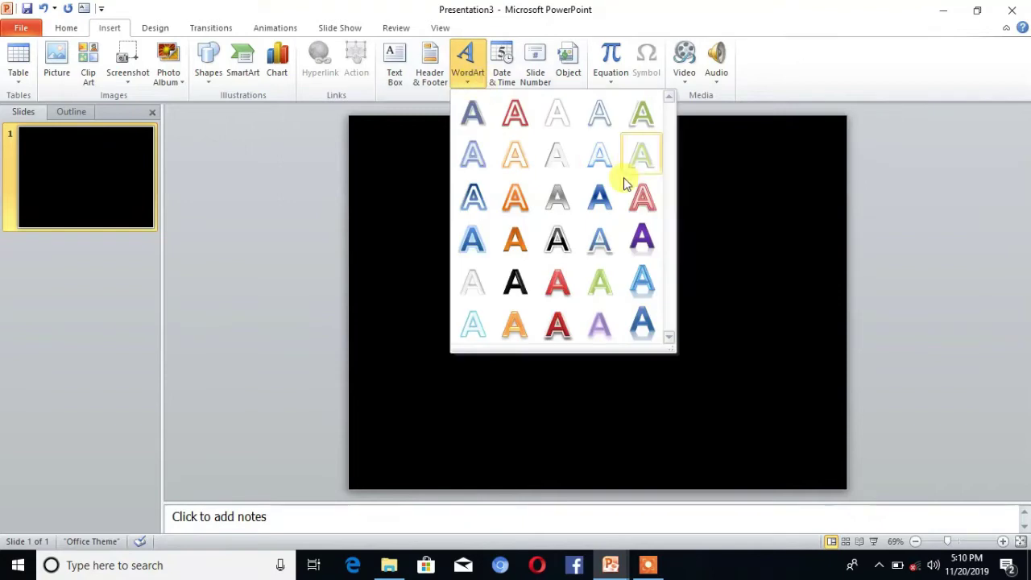
click(642, 237)
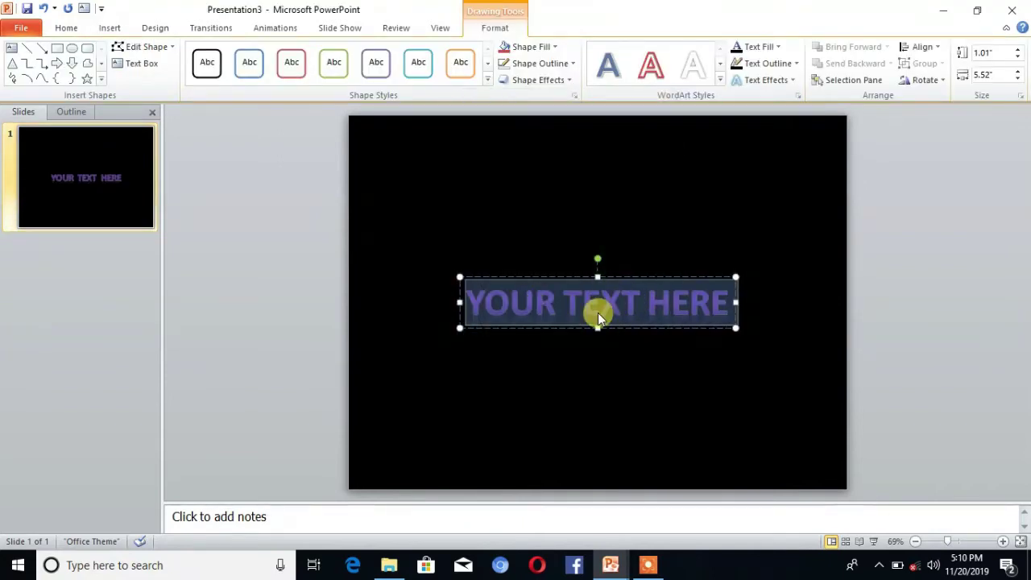
text(SUB)
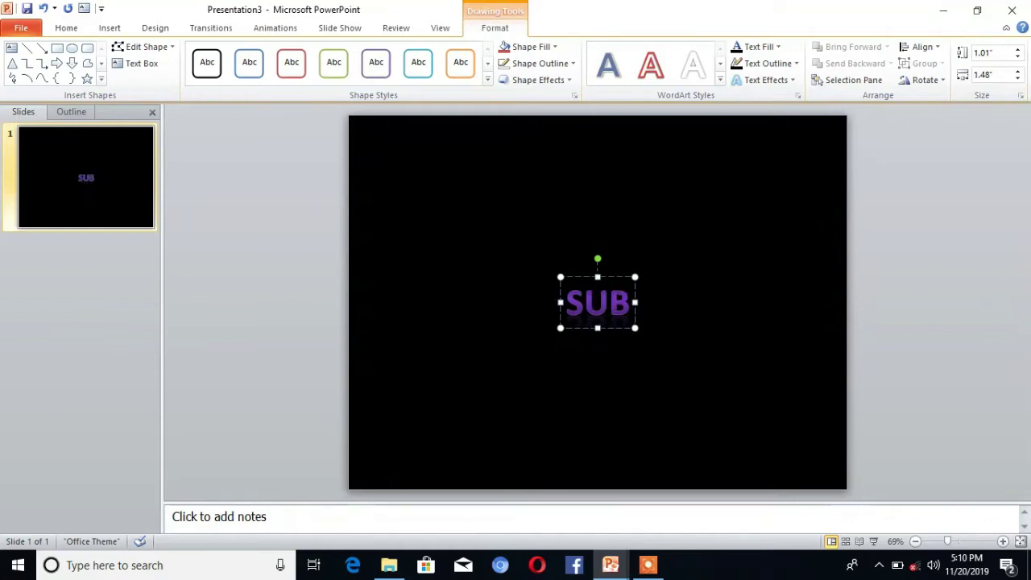
text(S)
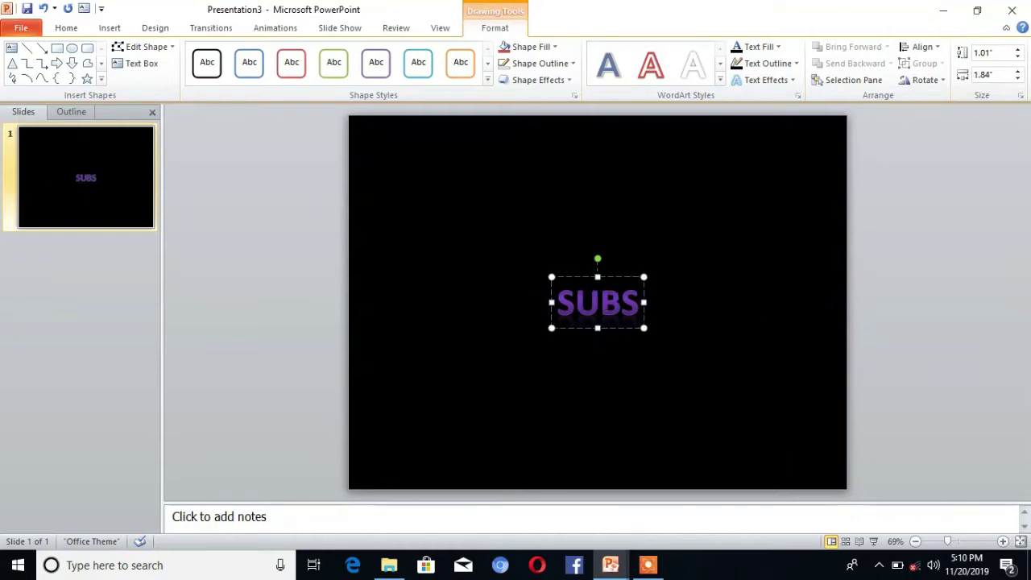
text(CRIBE)
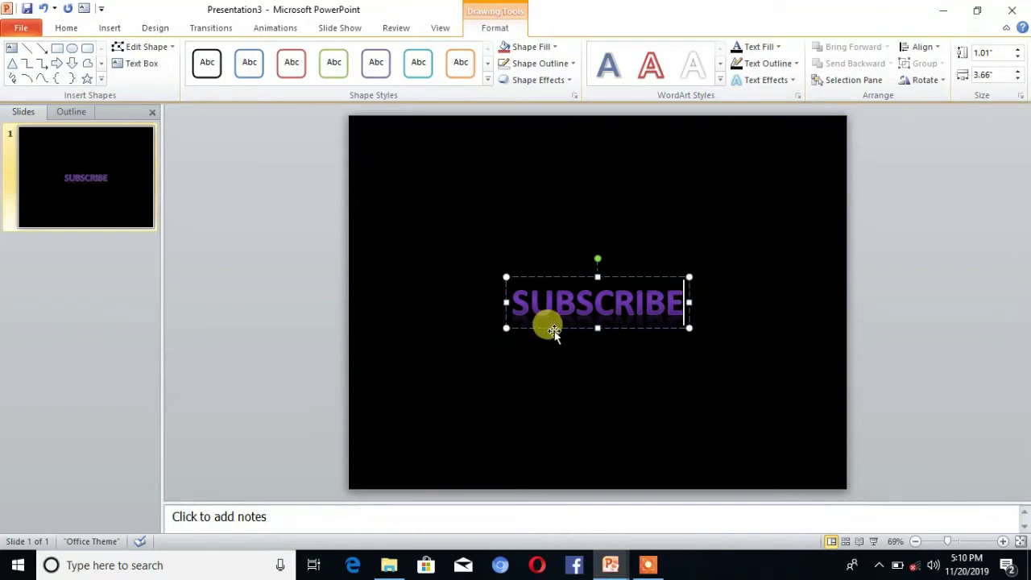
drag(553, 331, 403, 319)
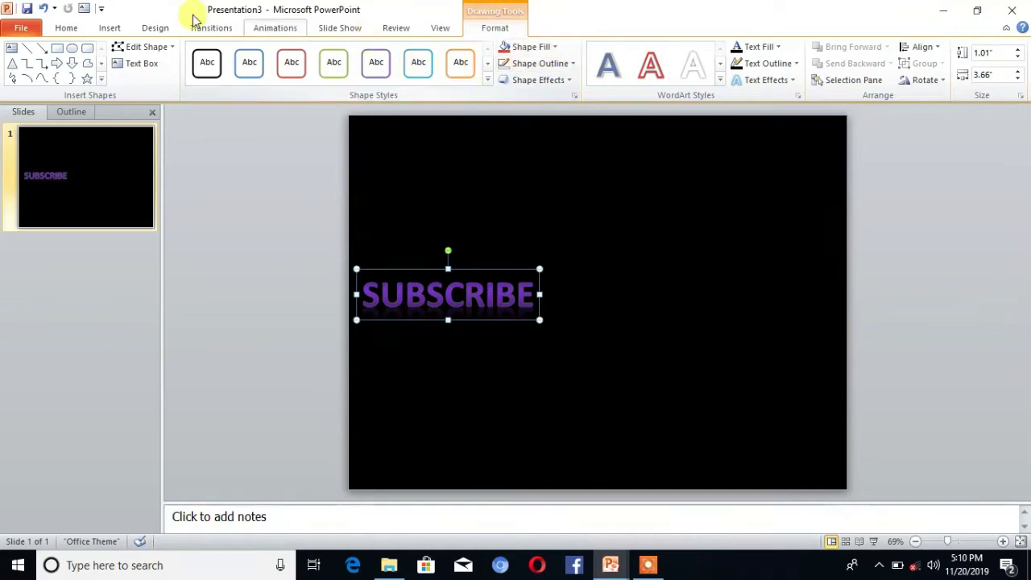
Insert a second WordArt word, 'TECH'
click(110, 28)
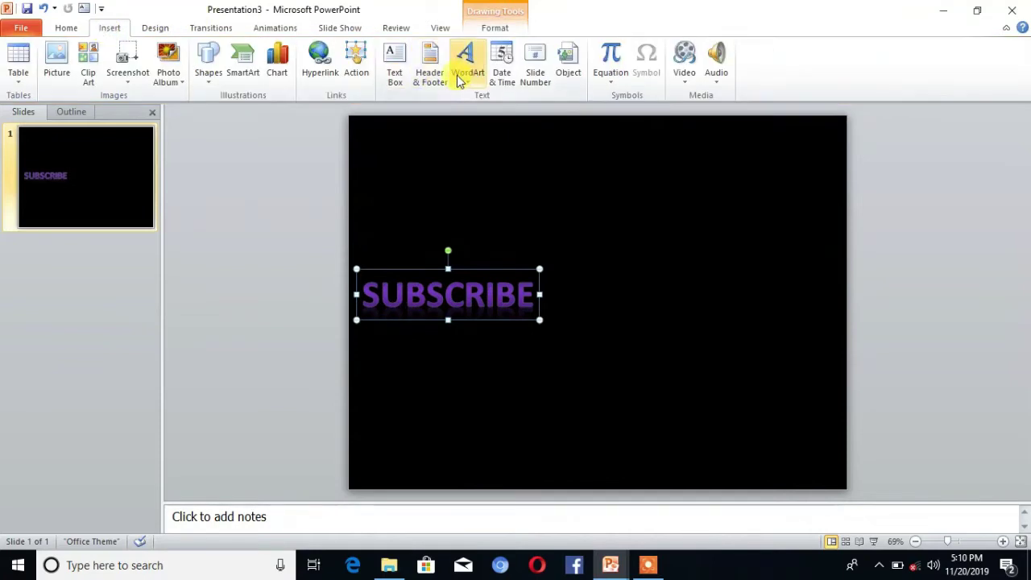
click(467, 63)
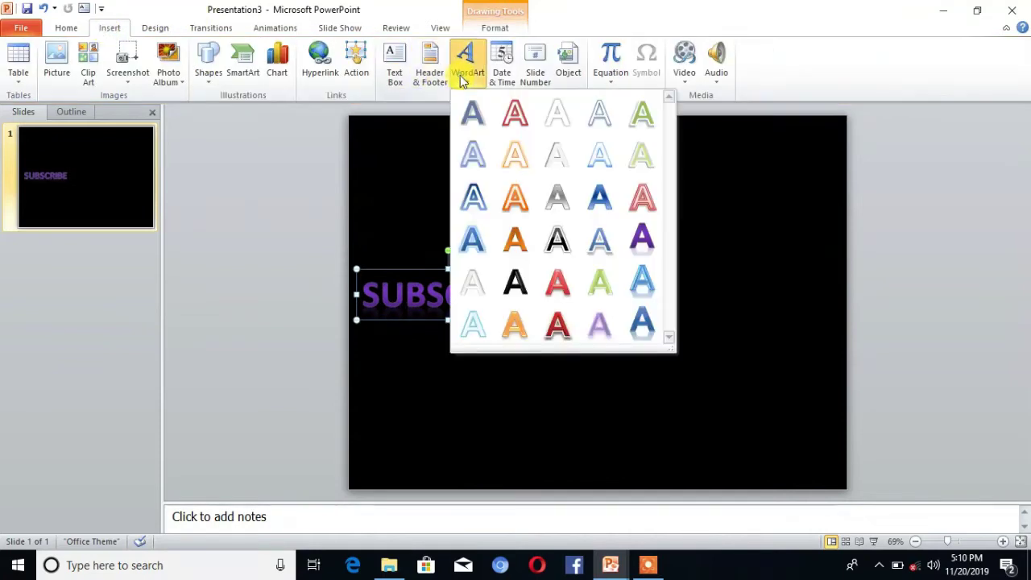
click(642, 238)
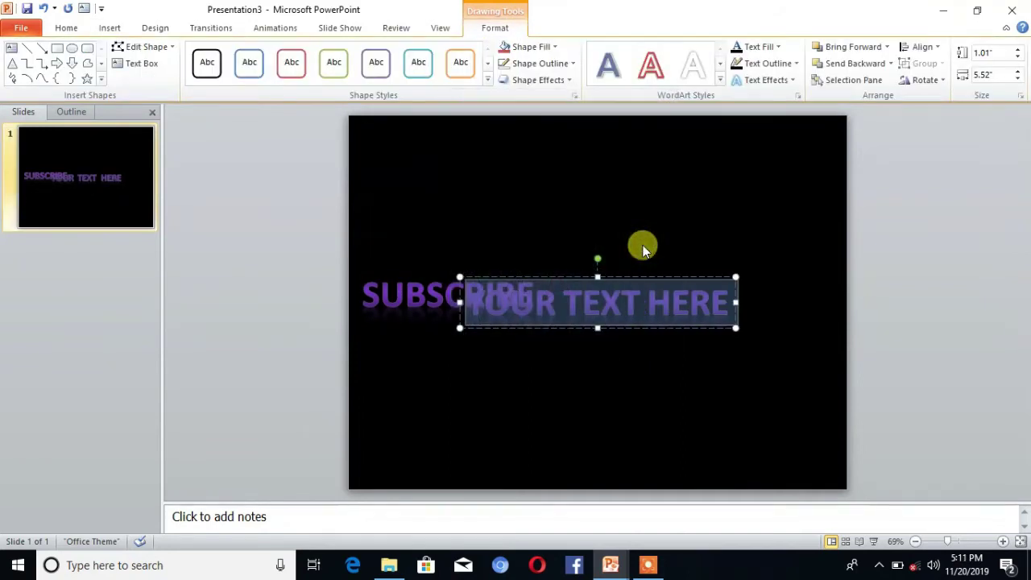
text(TECH)
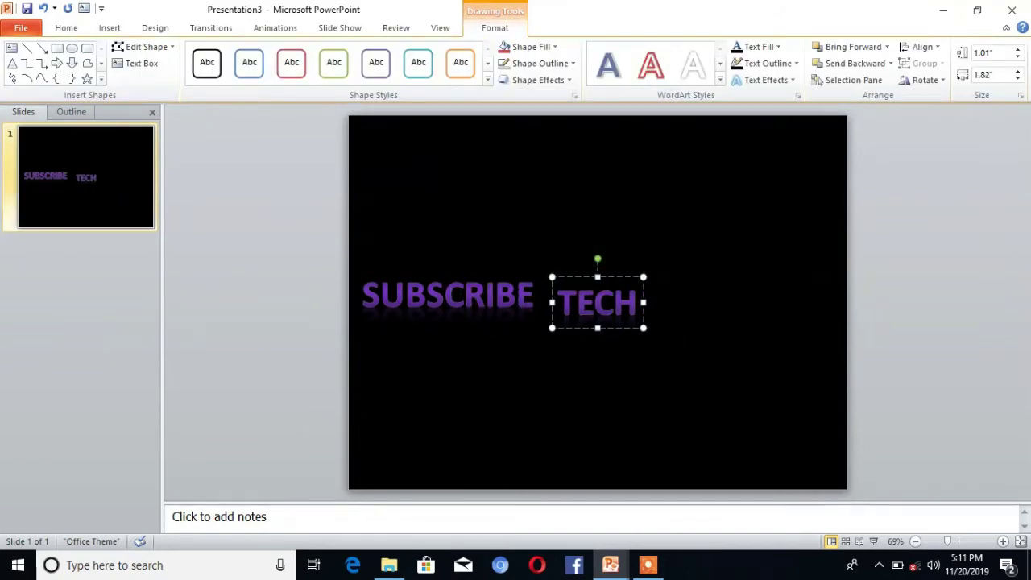
Insert a third WordArt word for CAT and drag it right of TECH
click(108, 29)
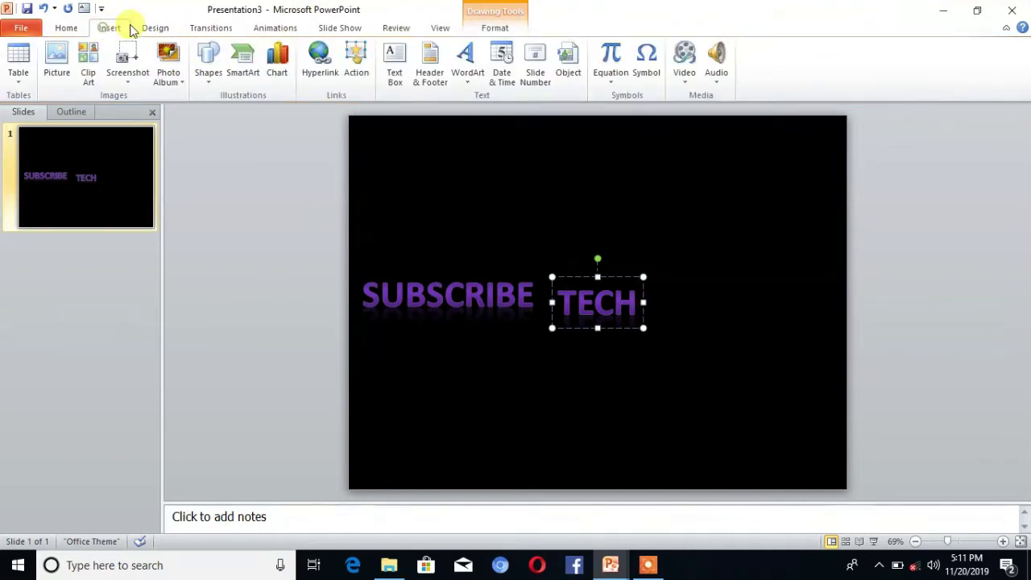
click(474, 72)
click(642, 242)
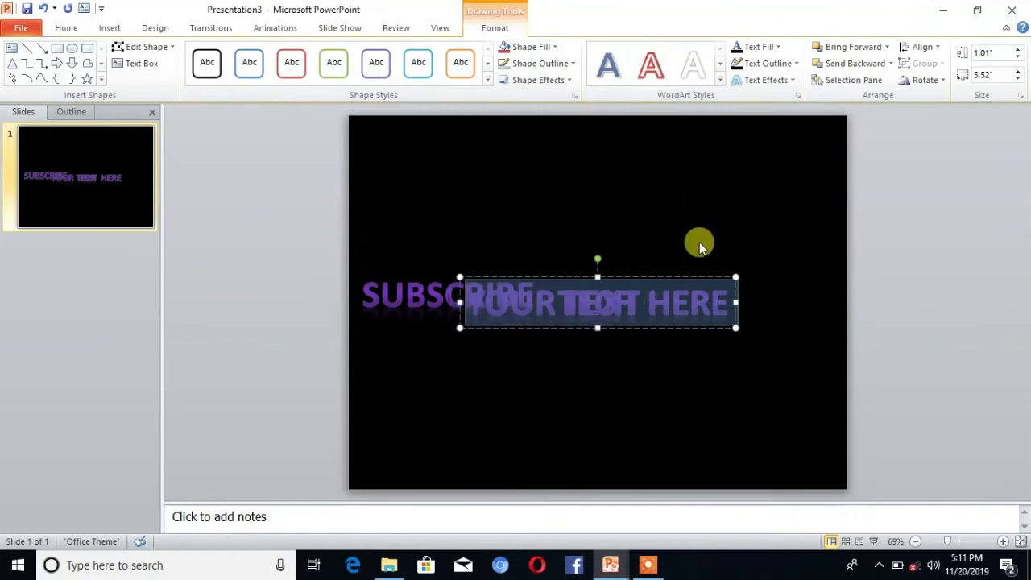
text(TECH)
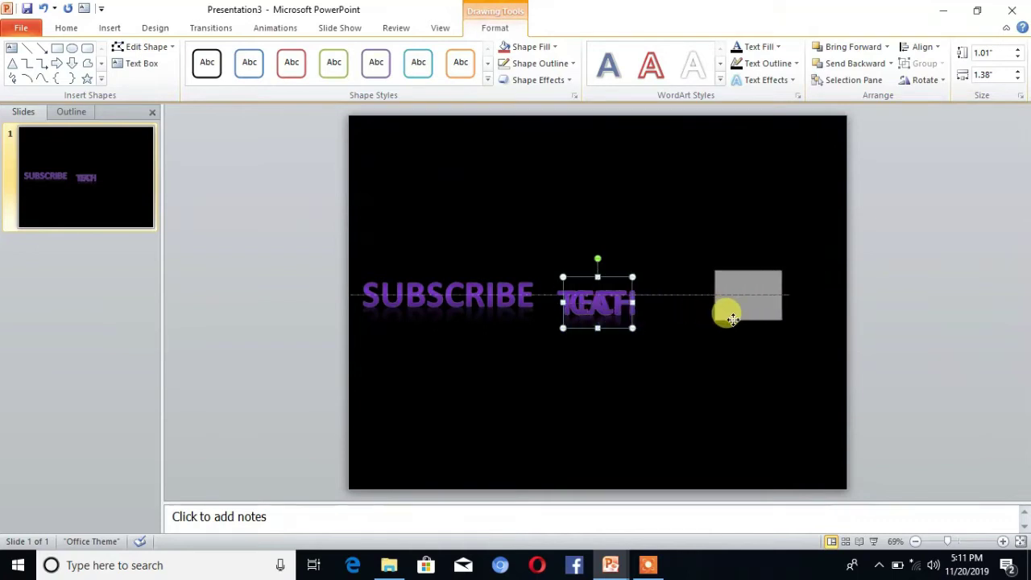
drag(580, 326, 730, 320)
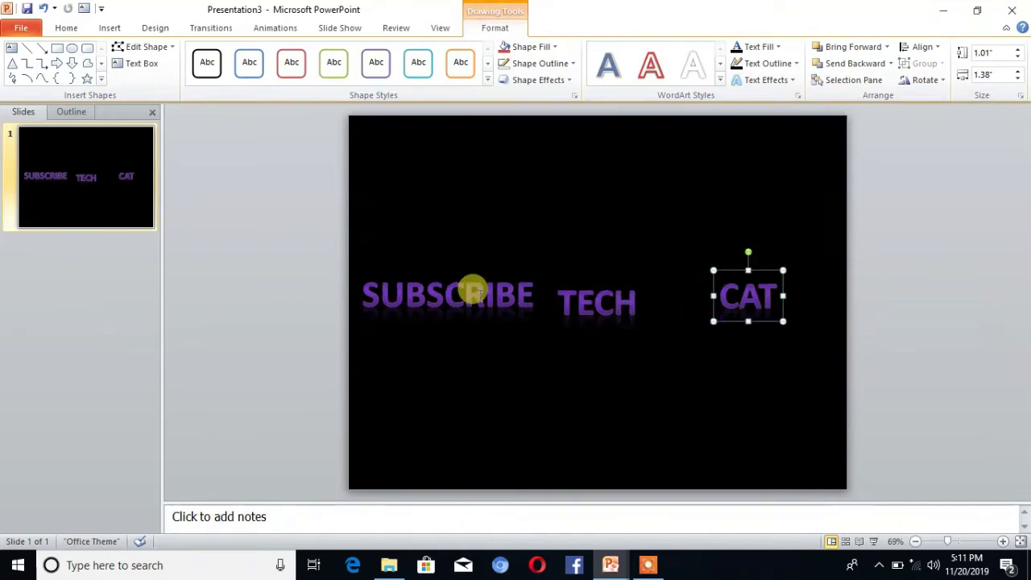
Set the SUBSCRIBE text to font size 72
click(507, 294)
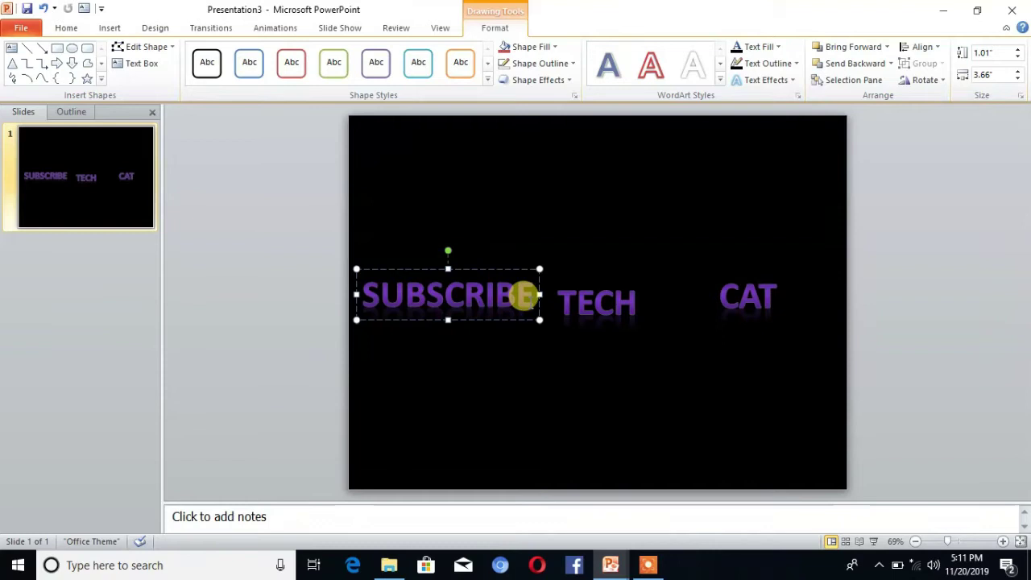
drag(530, 300, 375, 299)
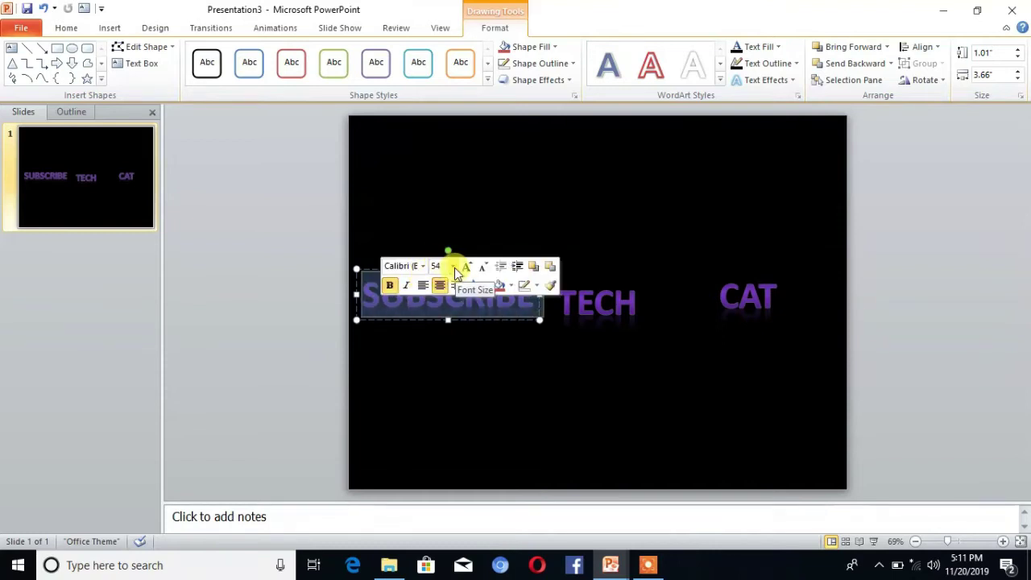
click(452, 266)
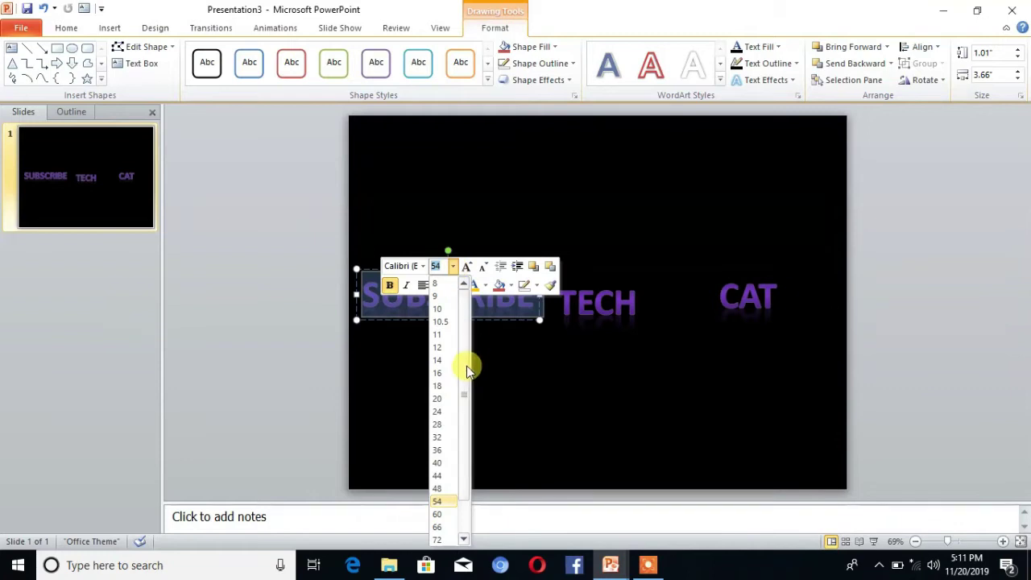
drag(466, 366, 467, 407)
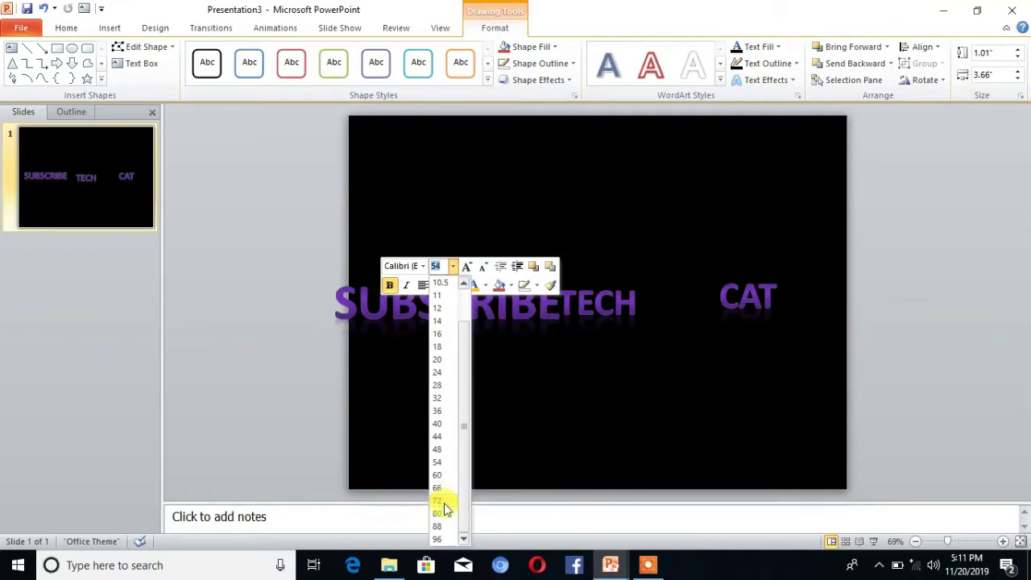
click(444, 503)
click(569, 368)
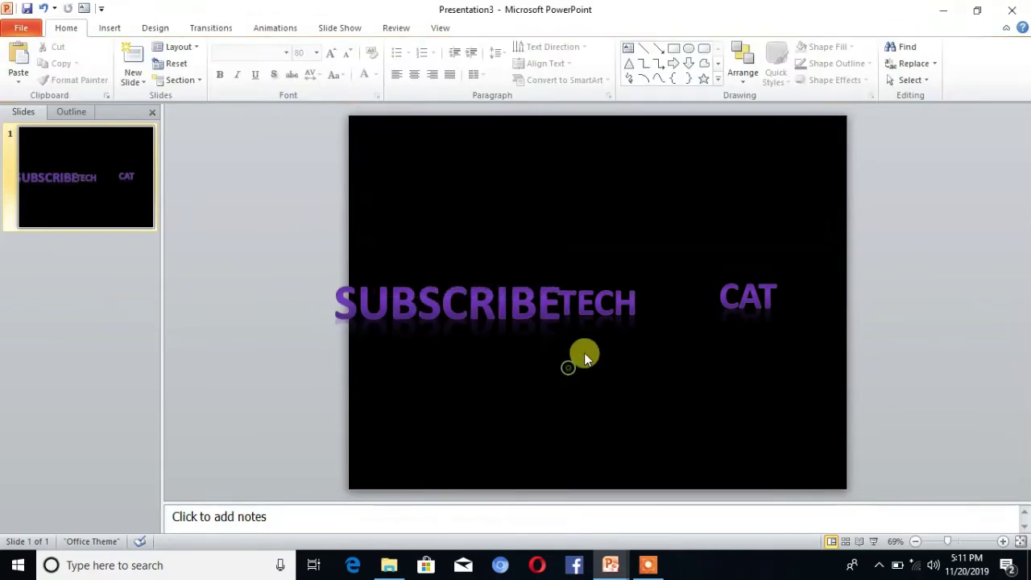
Set TECH to font size 72 and move it down and right
click(597, 288)
drag(627, 296, 553, 296)
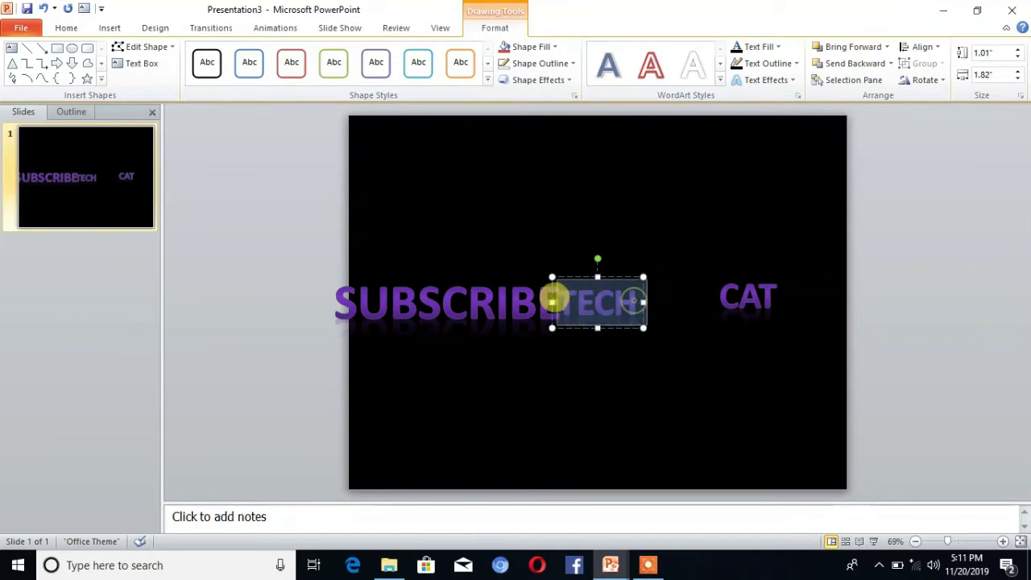
click(632, 263)
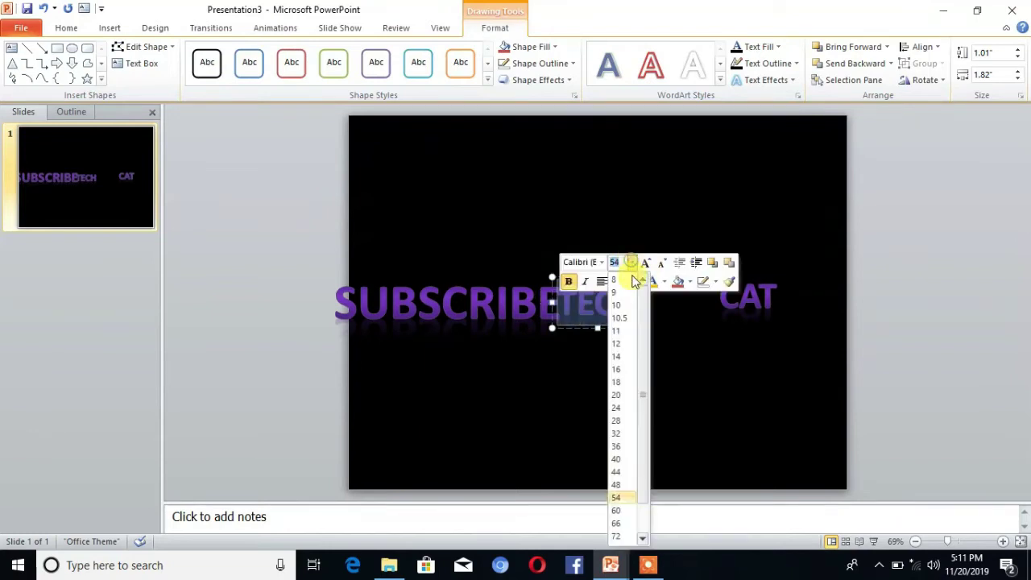
click(620, 537)
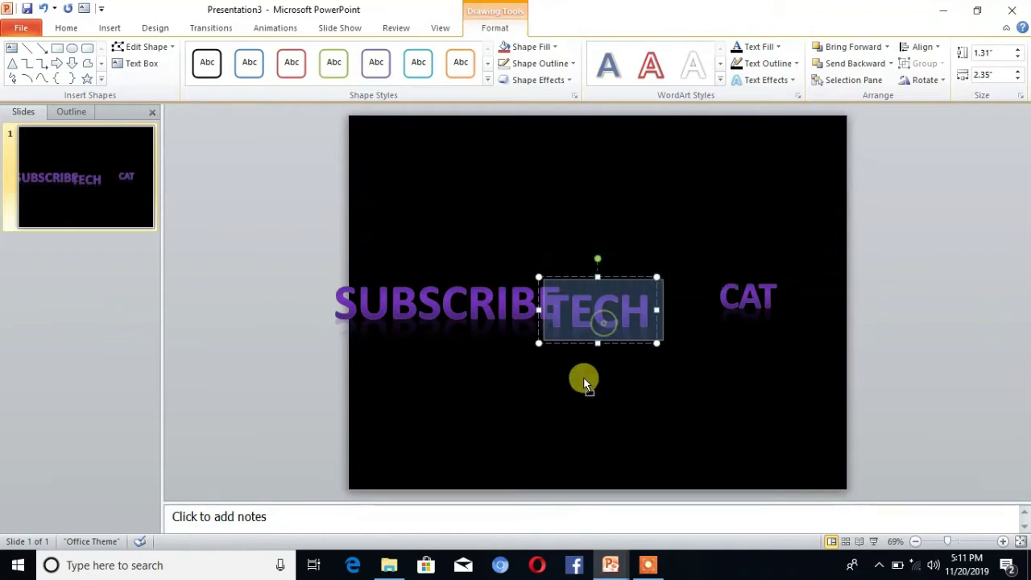
drag(586, 344, 632, 412)
Move SUBSCRIBE up-left and raise TECH to sit beside it
click(533, 300)
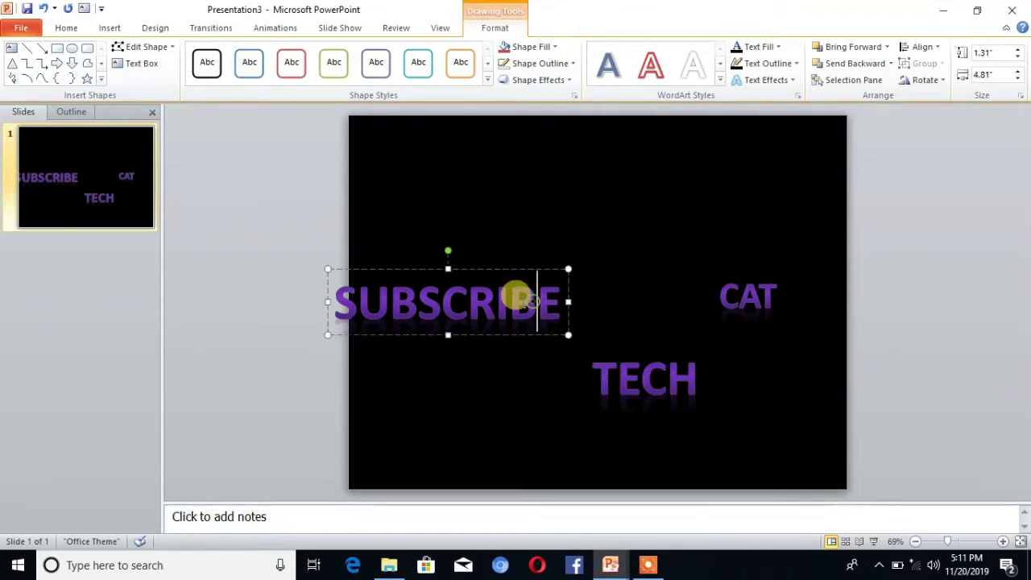
mouse_move(481, 269)
mouse_down()
mouse_move(505, 252)
mouse_move(498, 233)
mouse_up()
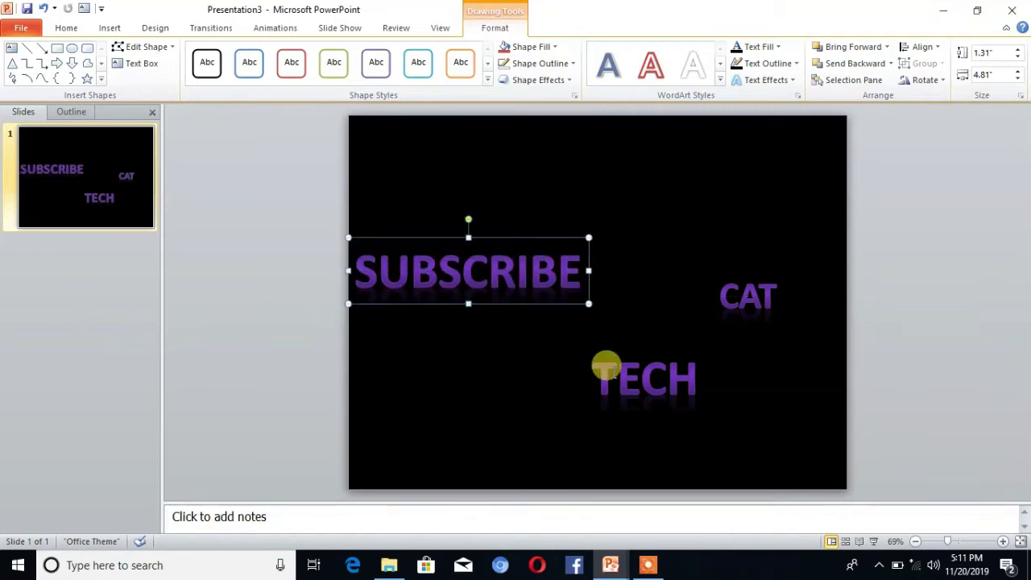
click(641, 380)
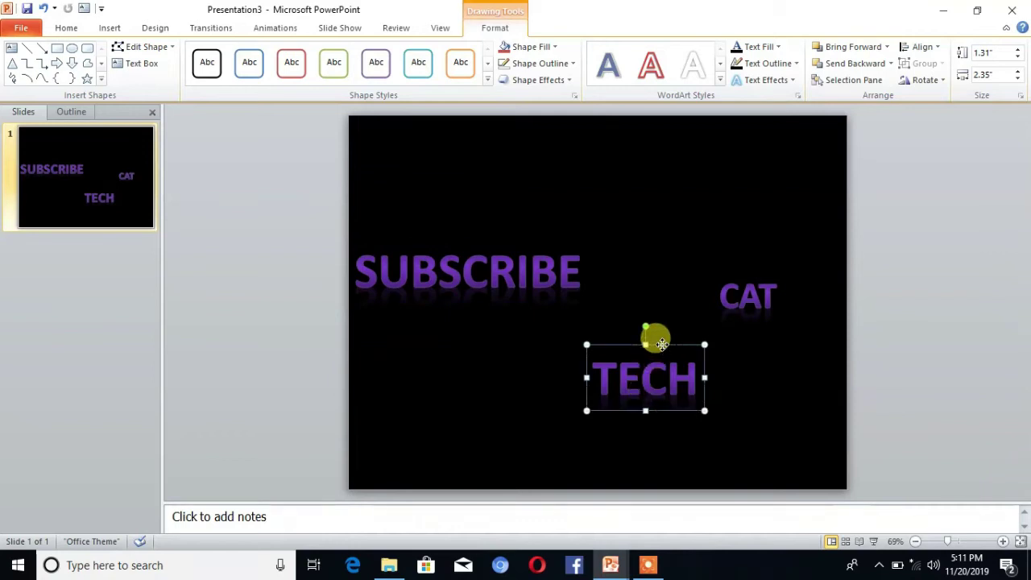
drag(658, 345, 661, 228)
Set CAT to font size 72 and move it up and right
click(747, 301)
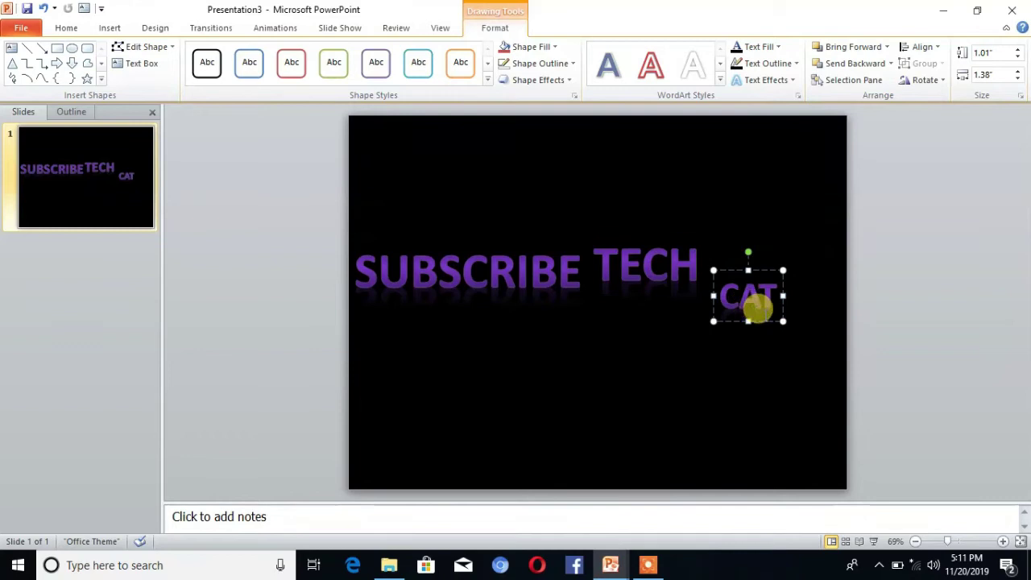
double_click(765, 304)
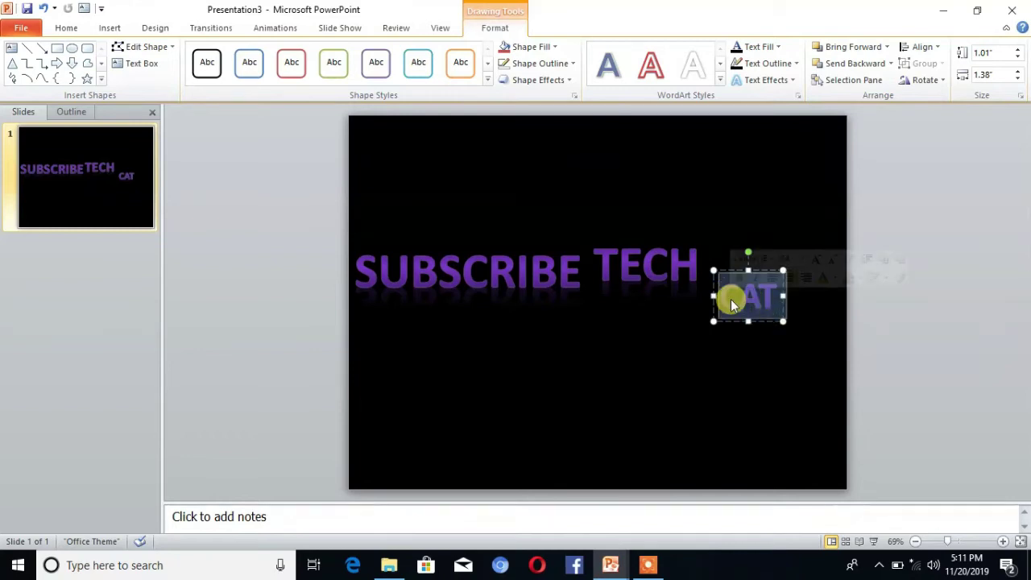
click(804, 258)
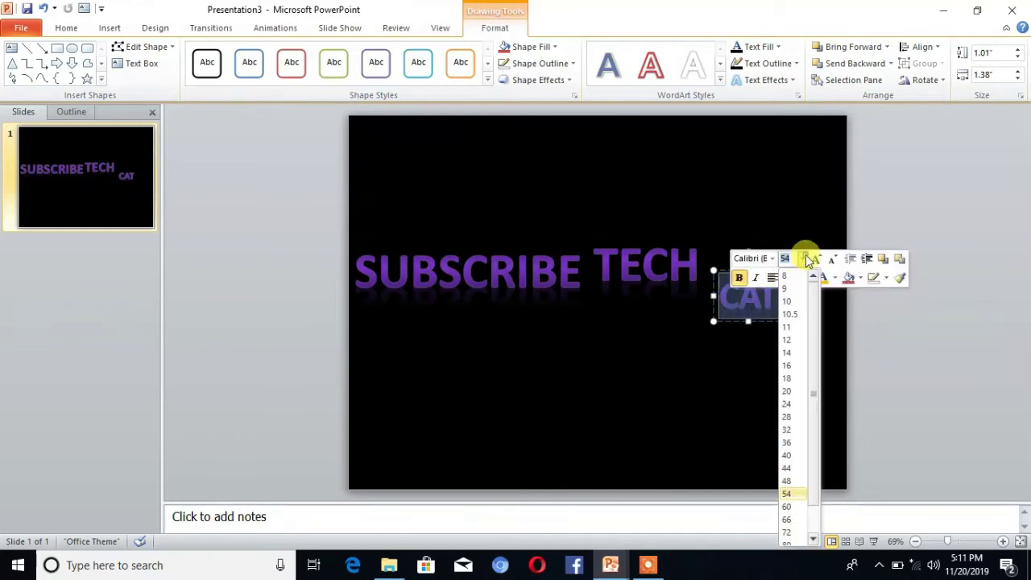
click(792, 532)
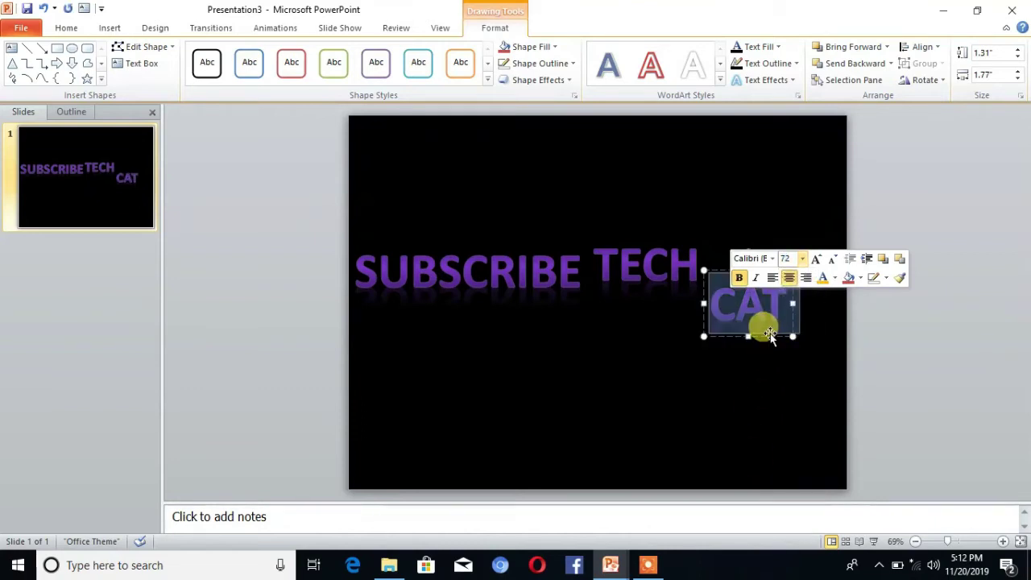
drag(769, 336, 804, 309)
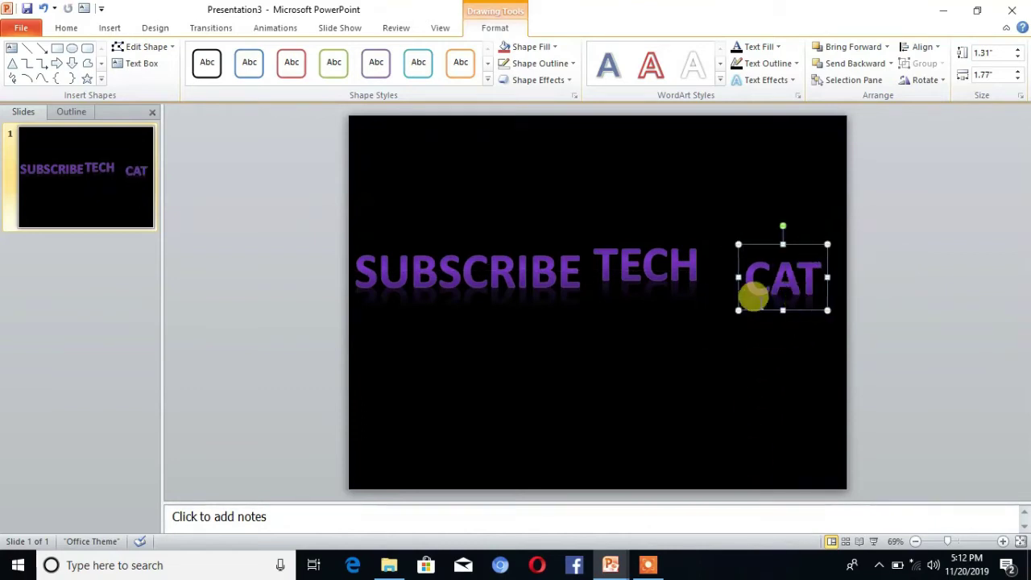
Bring TECH and SUBSCRIBE level with CAT in one row
click(645, 272)
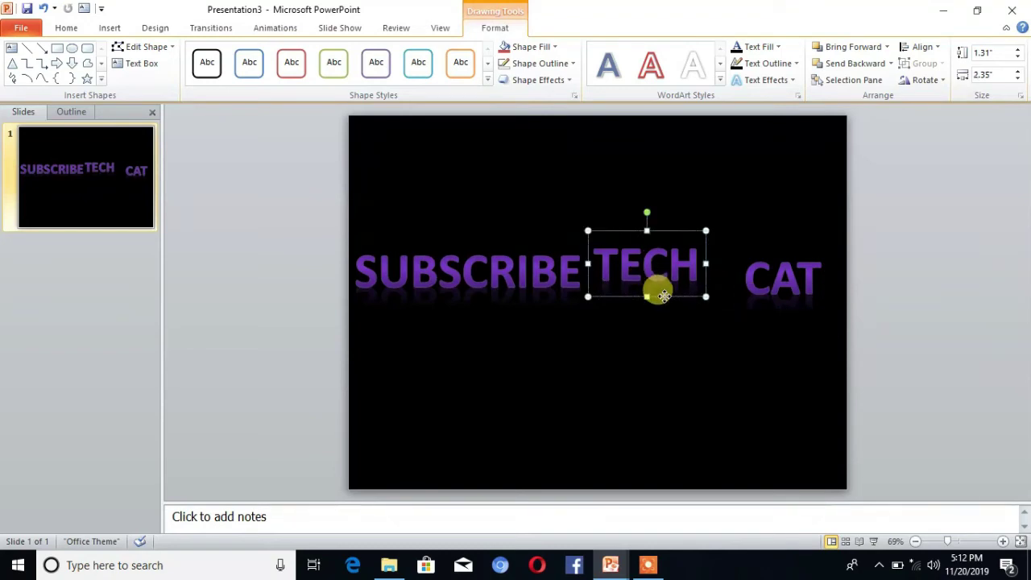
drag(661, 296, 677, 312)
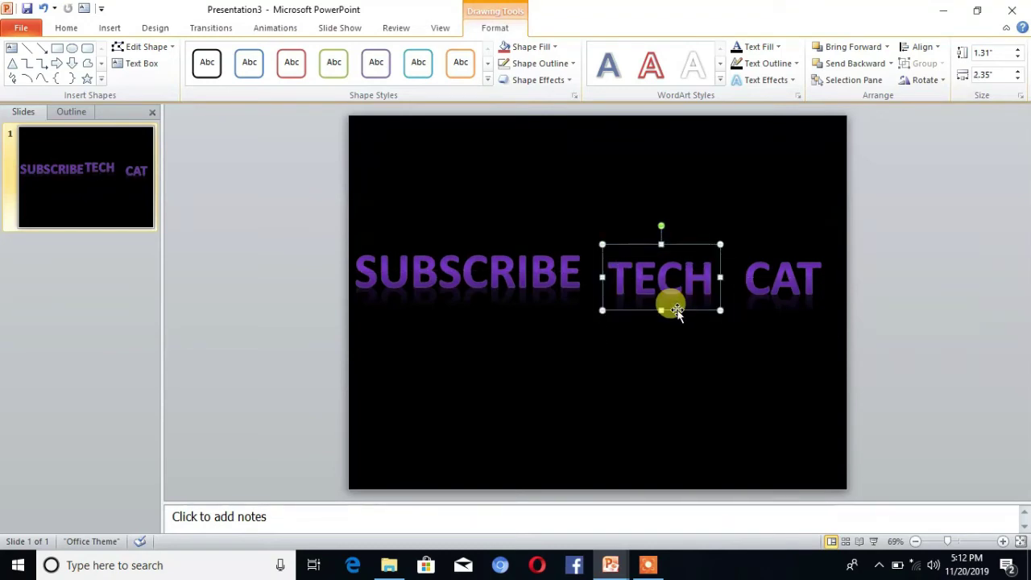
click(503, 272)
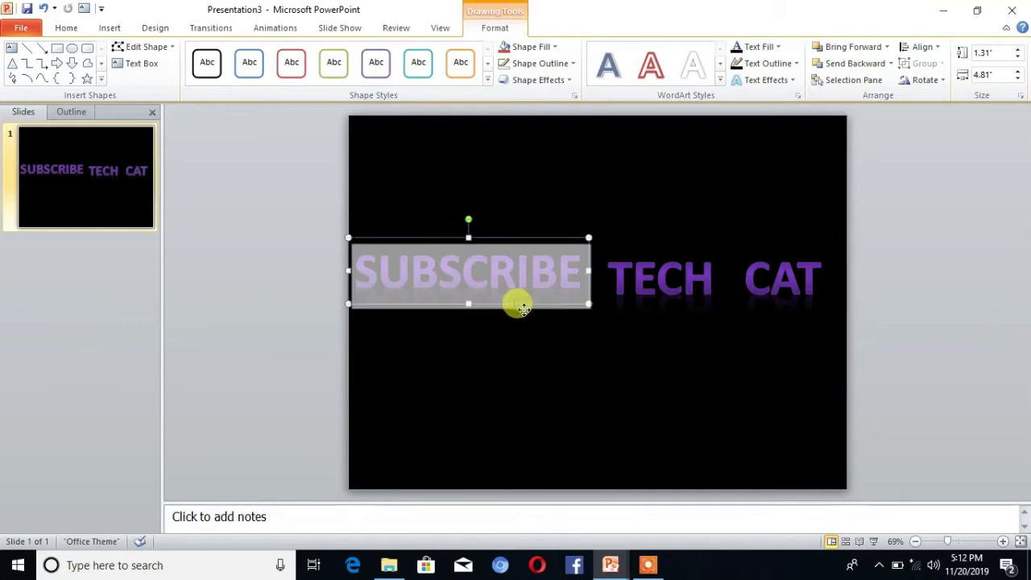
drag(524, 310, 523, 311)
click(623, 325)
Nudge SUBSCRIBE, CAT and TECH so the gaps between the words are even
click(627, 278)
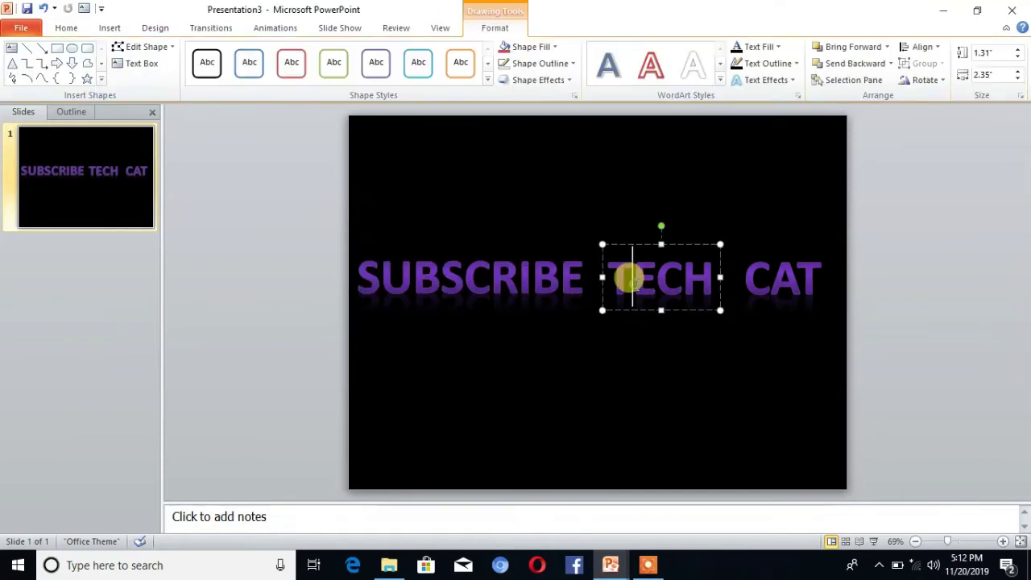
click(519, 282)
drag(509, 304, 522, 302)
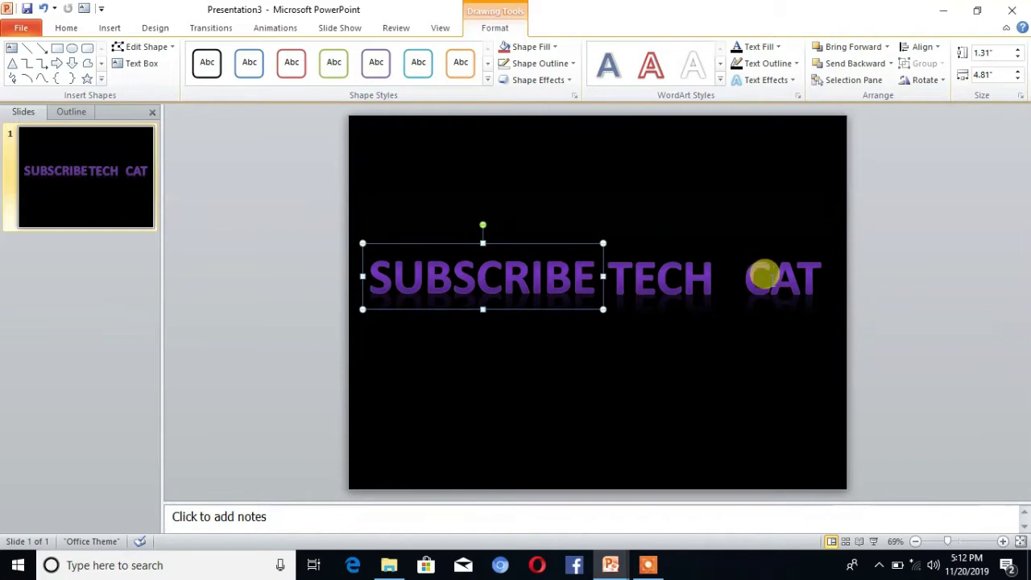
click(770, 277)
drag(764, 310, 753, 314)
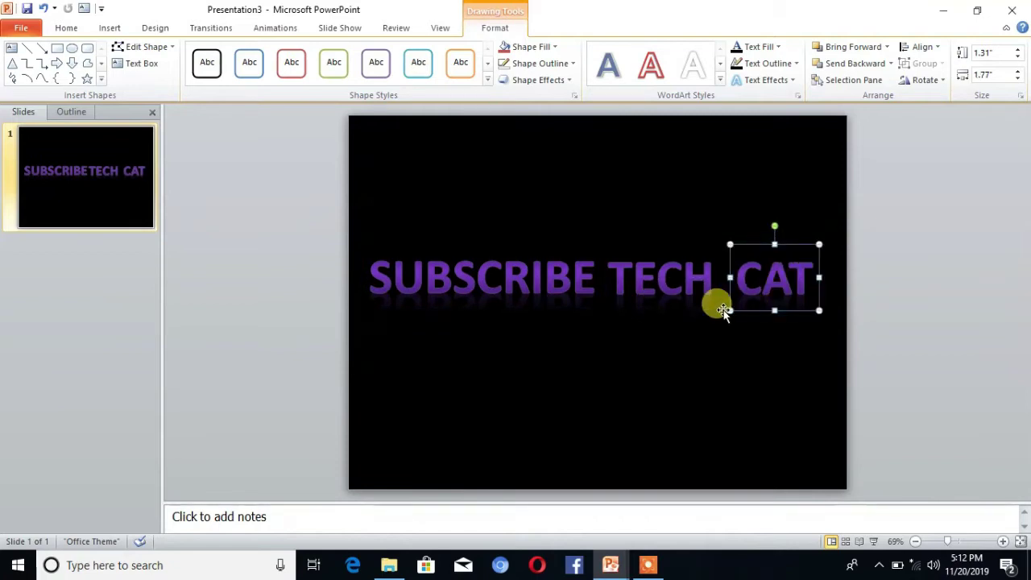
click(666, 295)
drag(671, 311, 679, 311)
Recolour SUBSCRIBE, TECH and CAT yellow using the Font Color dropdown
click(653, 325)
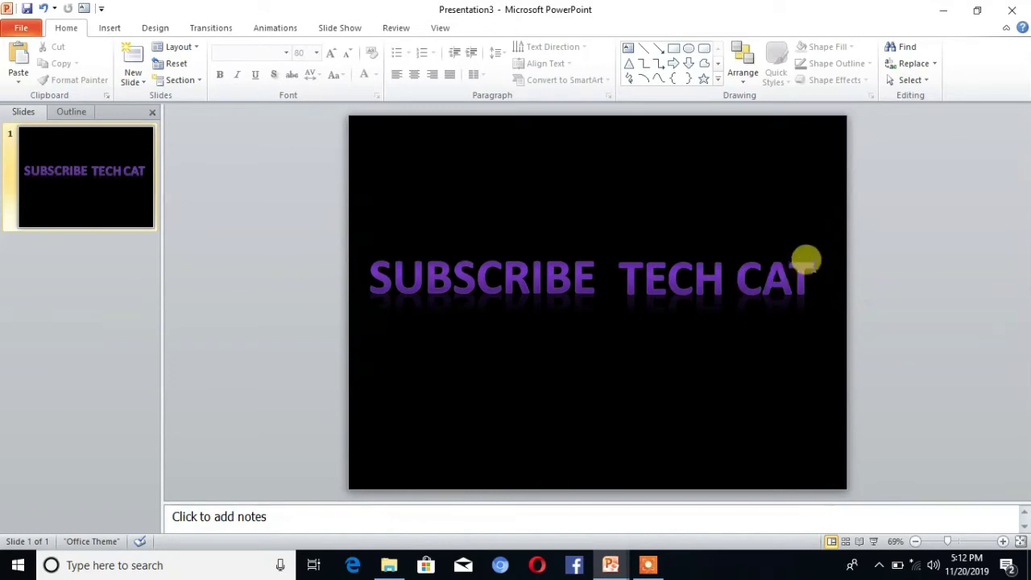
click(572, 276)
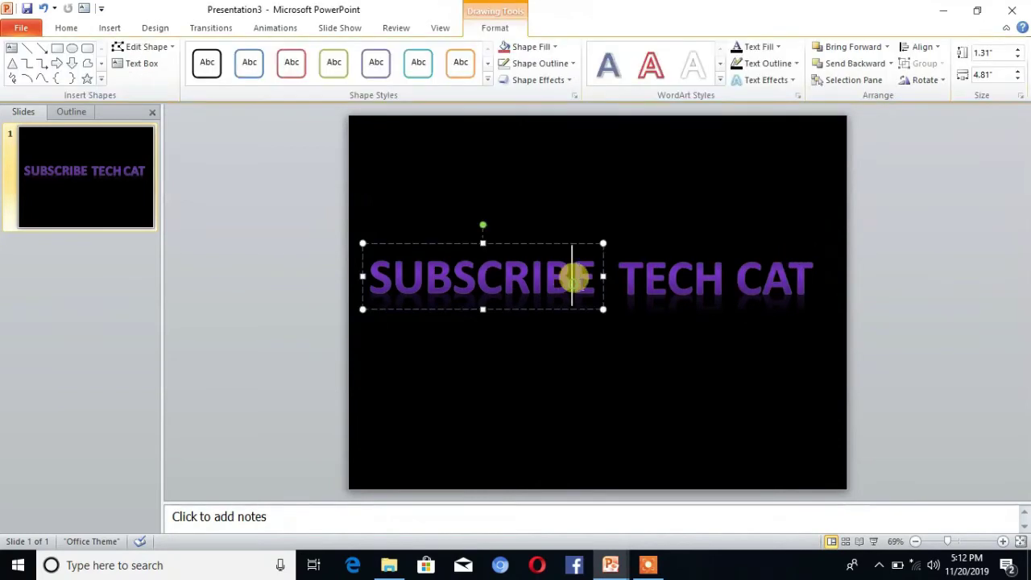
double_click(533, 278)
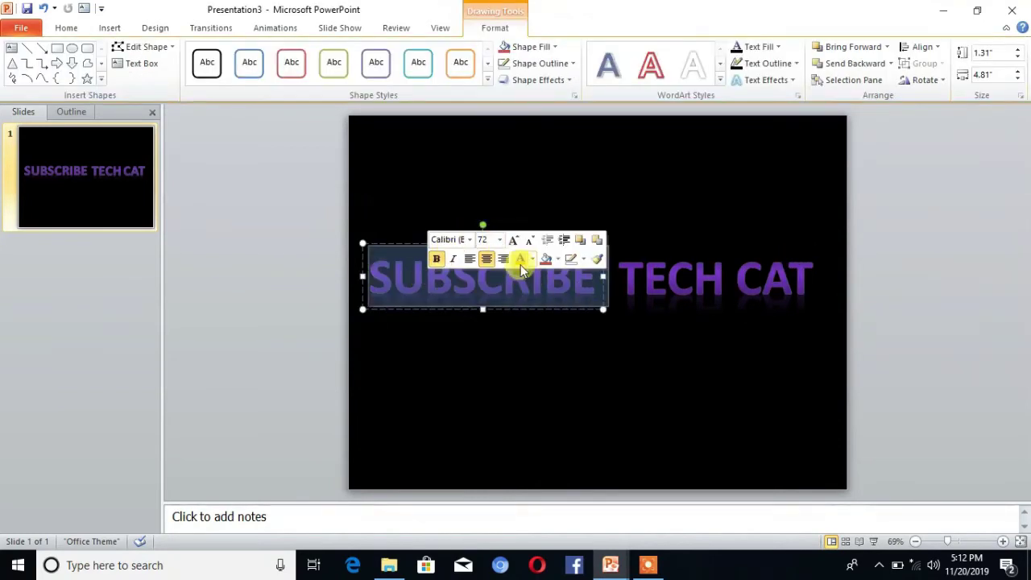
click(522, 259)
click(685, 285)
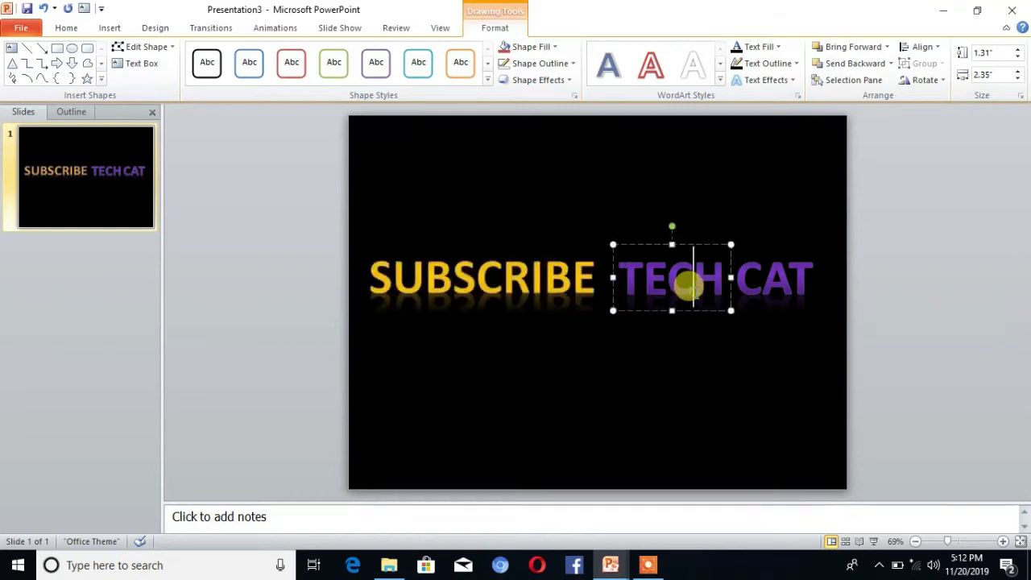
drag(714, 286, 582, 269)
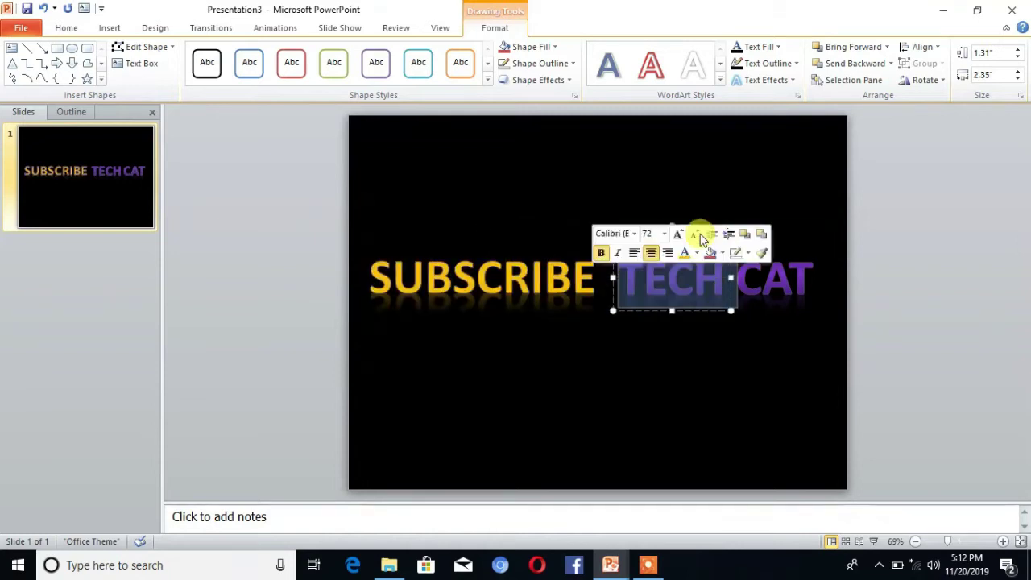
click(686, 256)
click(793, 278)
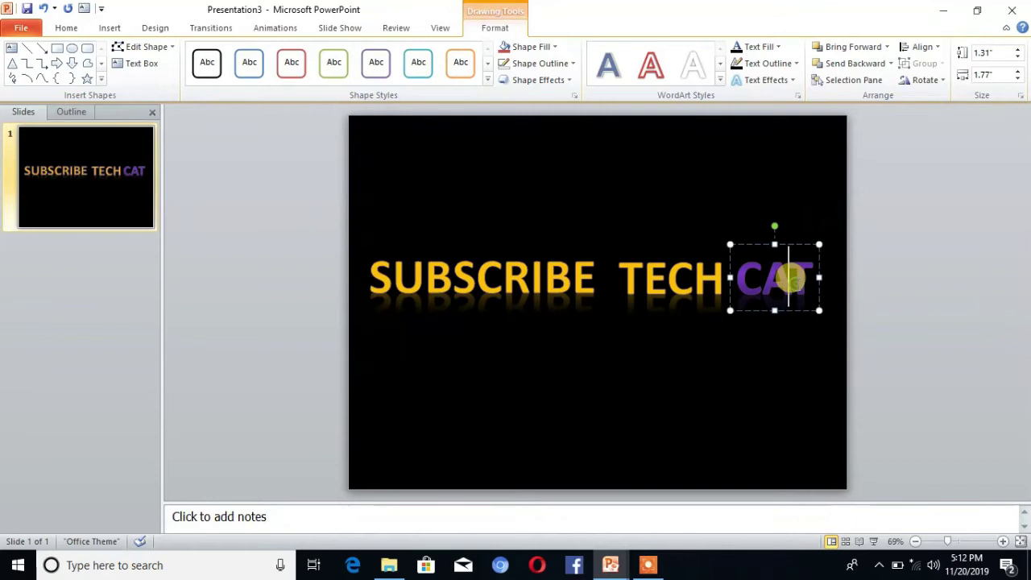
drag(802, 280, 737, 276)
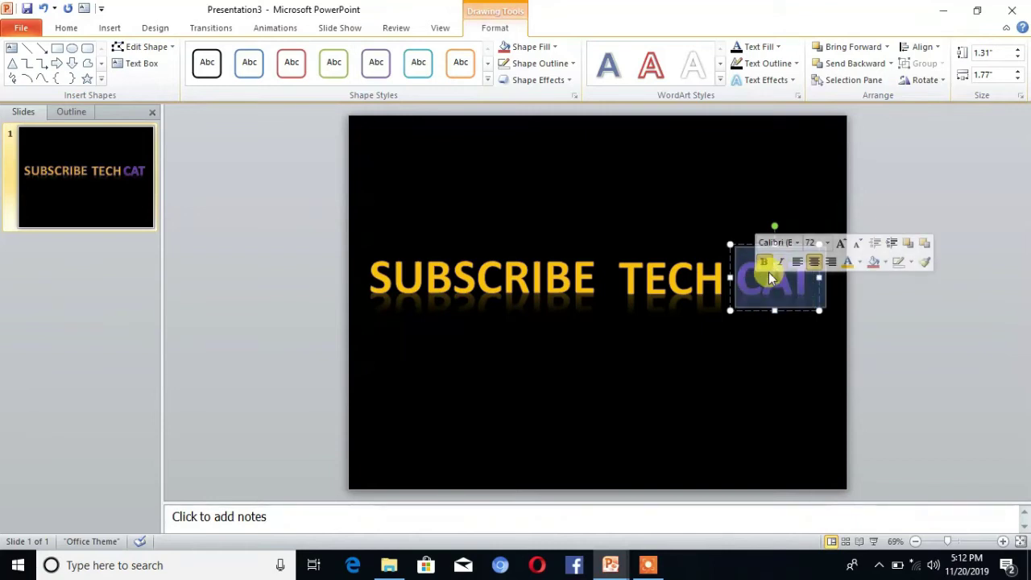
click(843, 264)
click(478, 346)
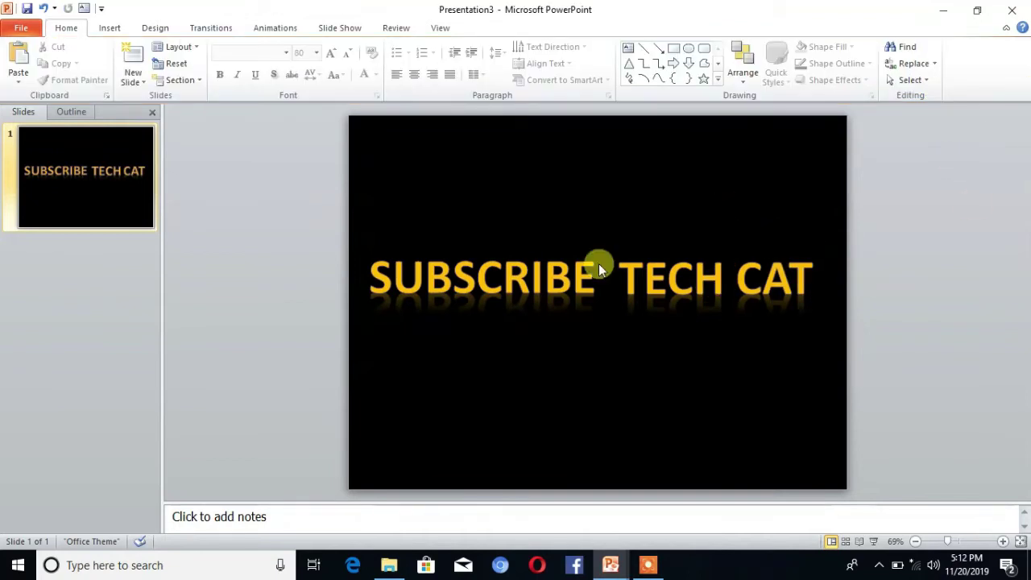
Minimise both presentations to find the cat picture, then return to Presentation3 via the taskbar
click(943, 9)
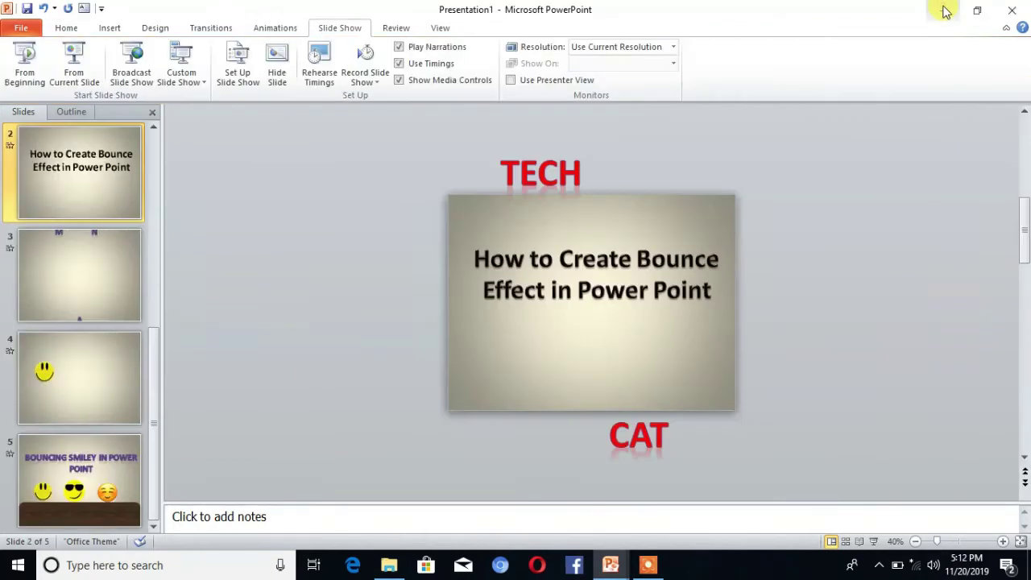
click(943, 10)
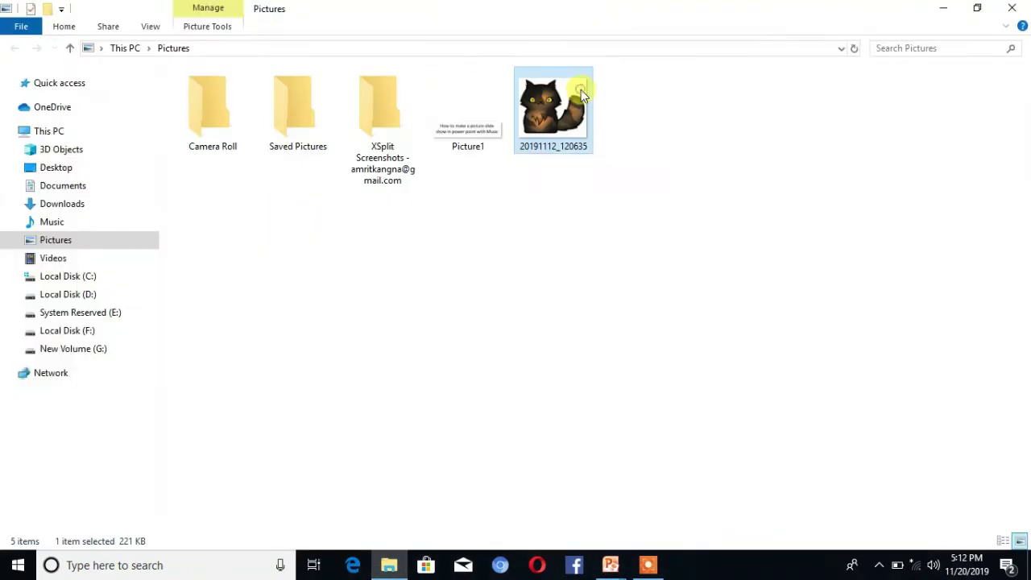
click(610, 565)
Paste the cat picture, shrink it, and centre it beneath the SUBSCRIBE TECH CAT line
click(686, 508)
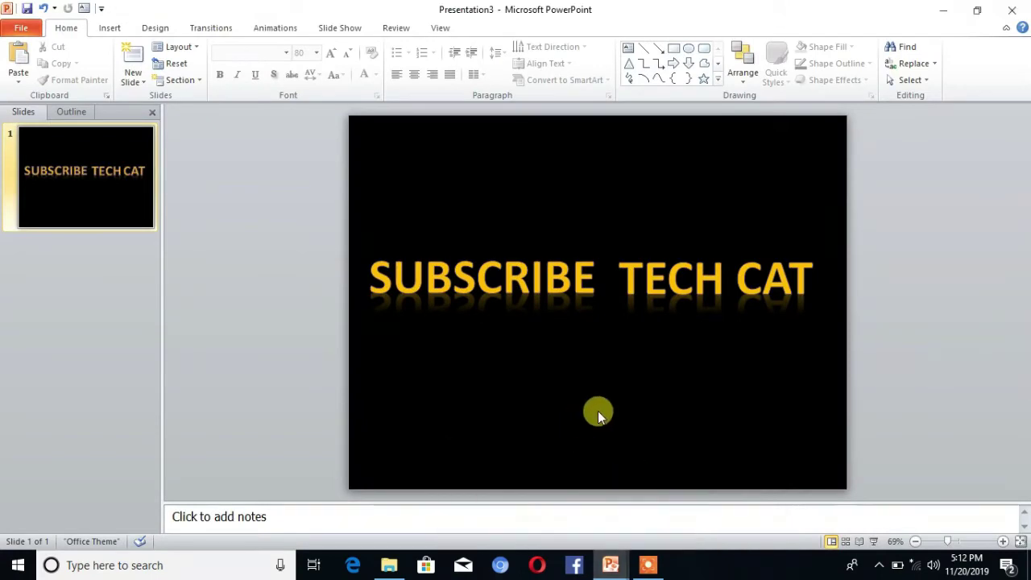
key(ctrl+v)
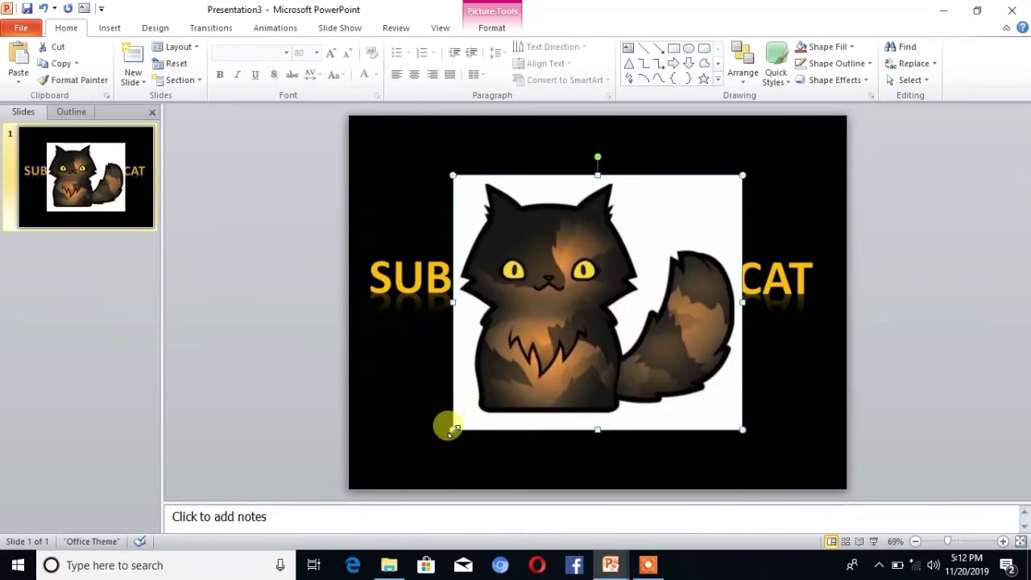
drag(454, 429, 550, 344)
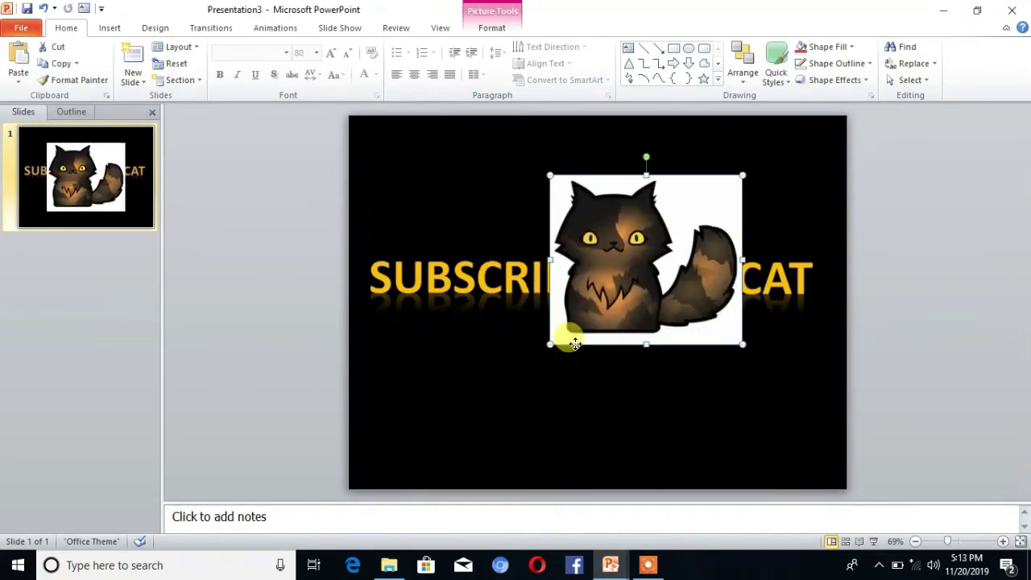
mouse_move(575, 295)
mouse_down()
mouse_move(699, 221)
mouse_move(691, 218)
mouse_move(547, 413)
mouse_move(534, 445)
mouse_up()
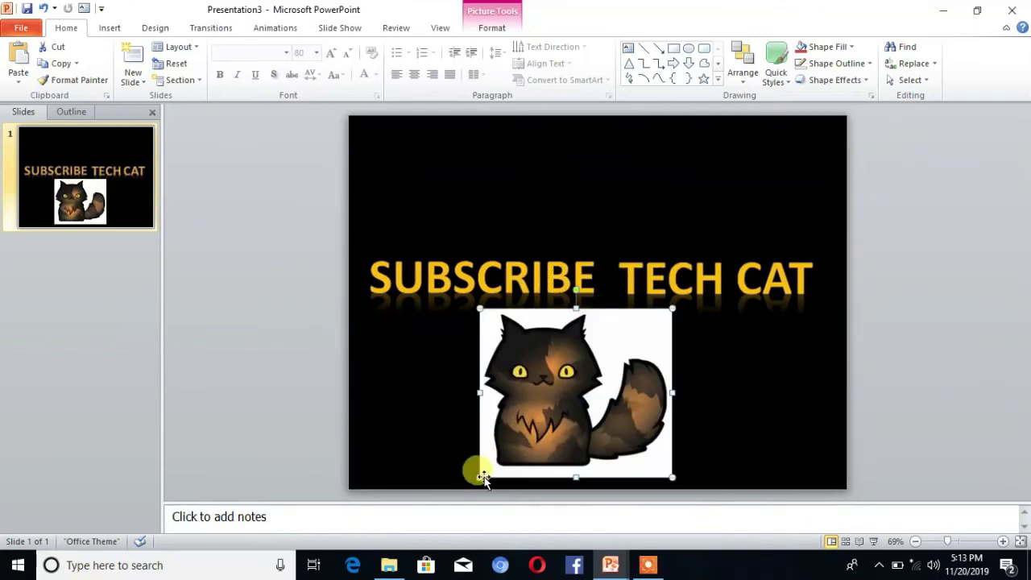
drag(479, 476, 551, 415)
drag(606, 362, 583, 396)
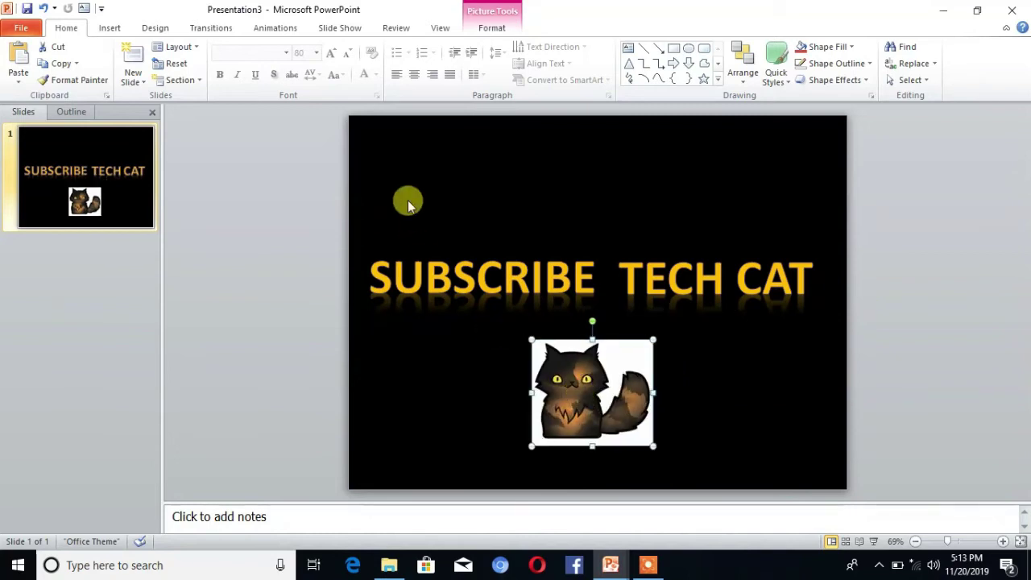
Use Set Transparent Color to remove the cat picture's white background
click(491, 29)
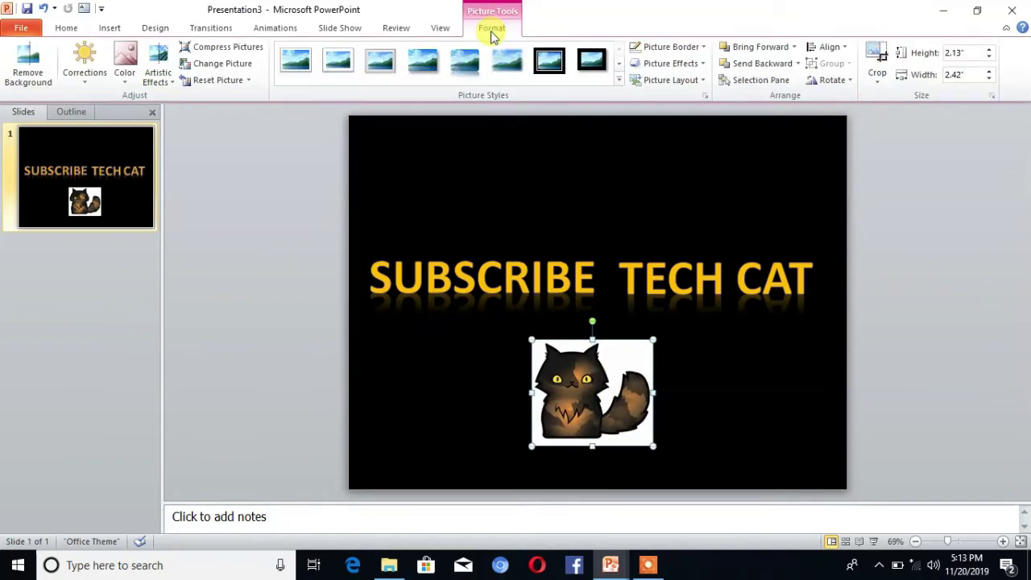
click(122, 71)
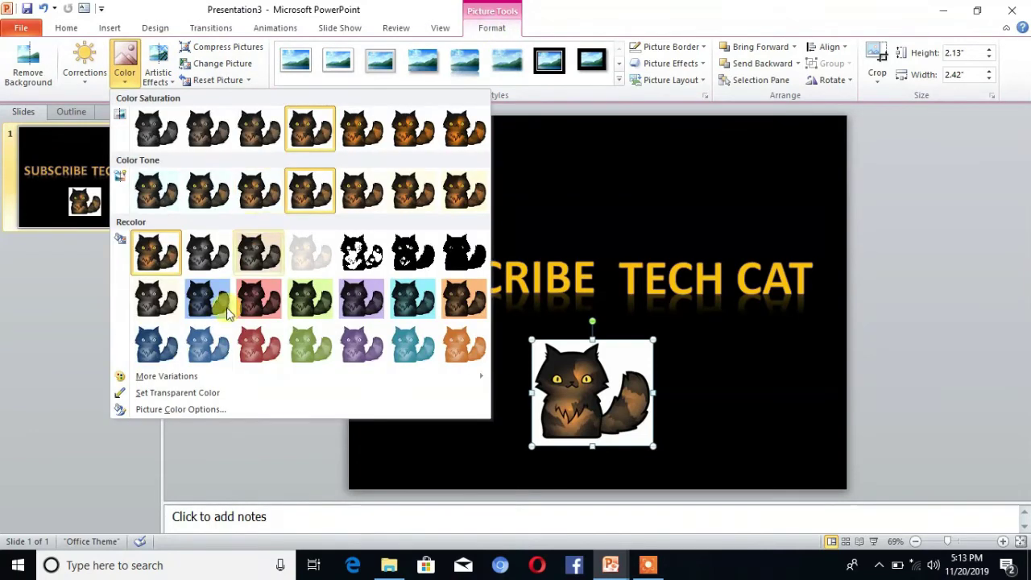
click(172, 392)
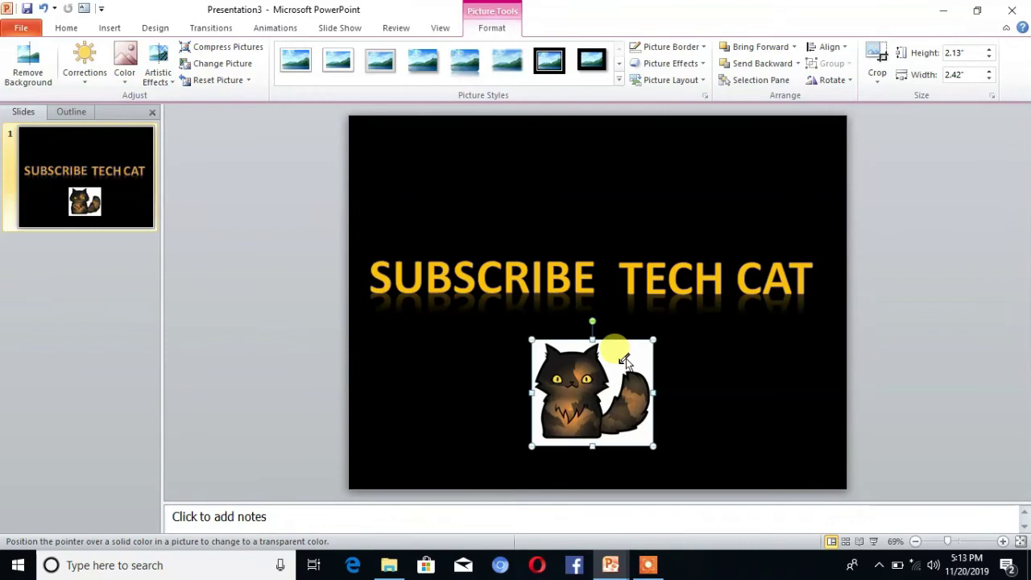
click(624, 360)
click(718, 370)
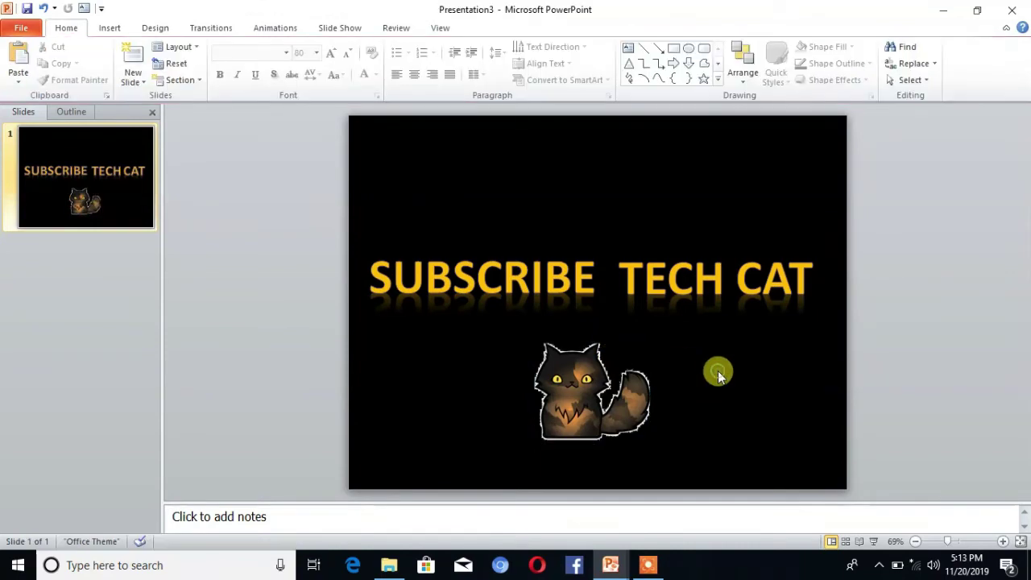
click(582, 387)
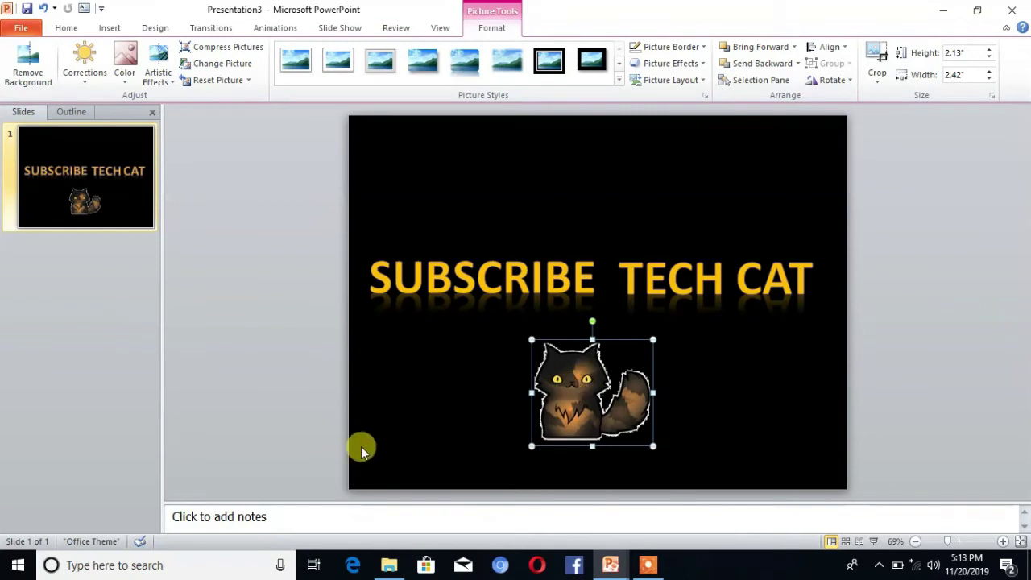
click(434, 398)
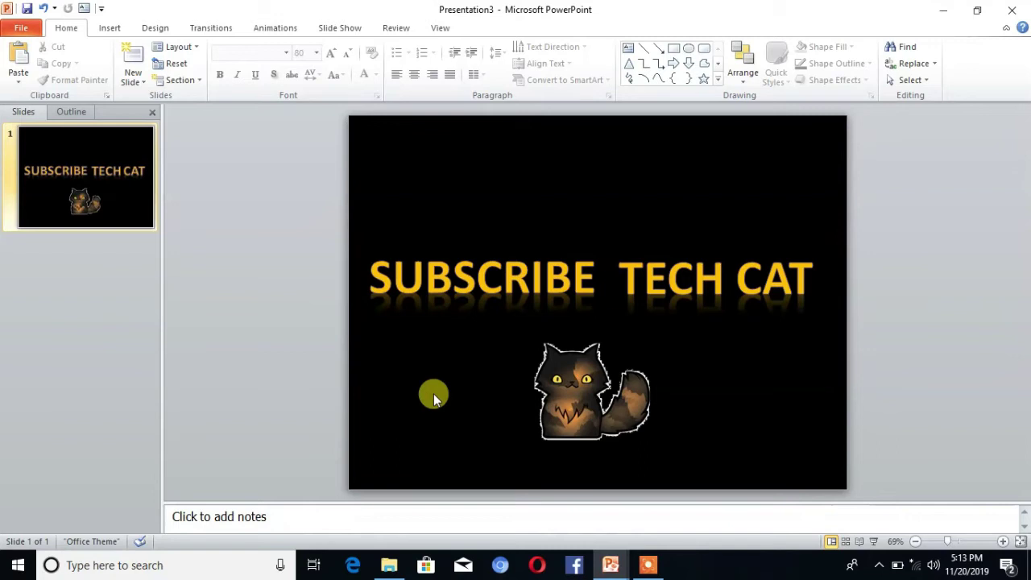
Apply a Lines motion path to SUBSCRIBE from the Animations gallery
click(588, 278)
double_click(588, 278)
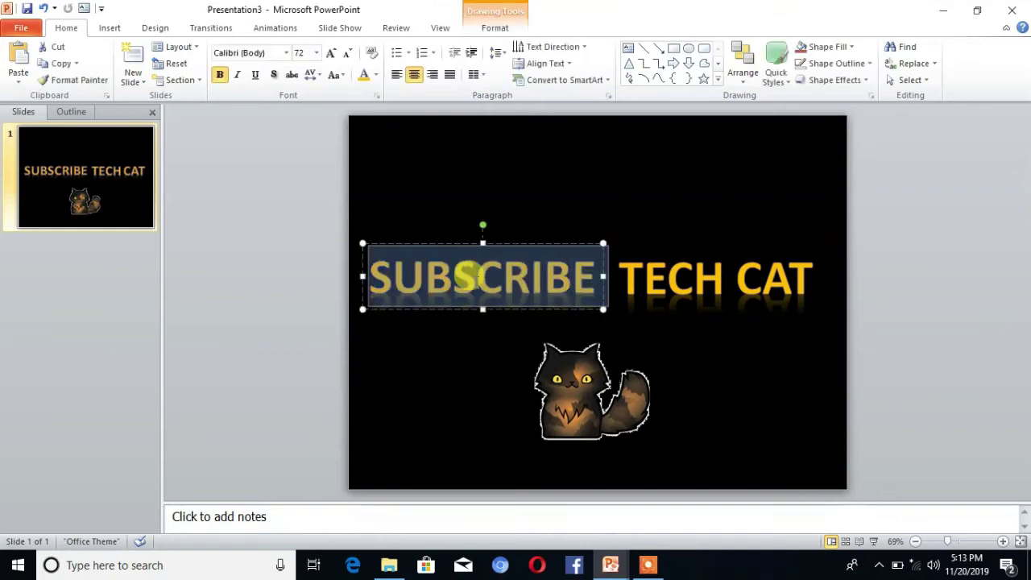
click(275, 31)
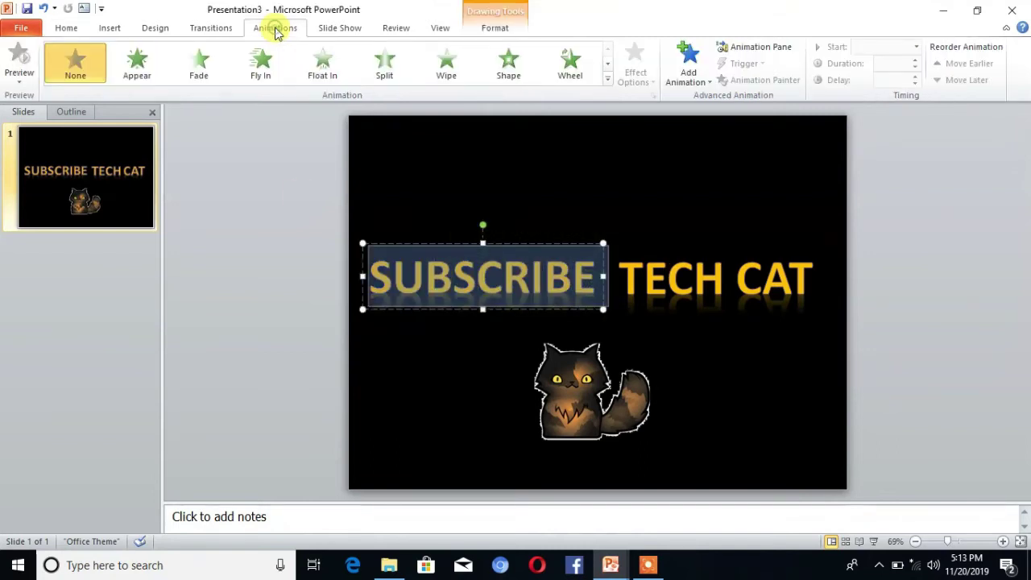
click(698, 73)
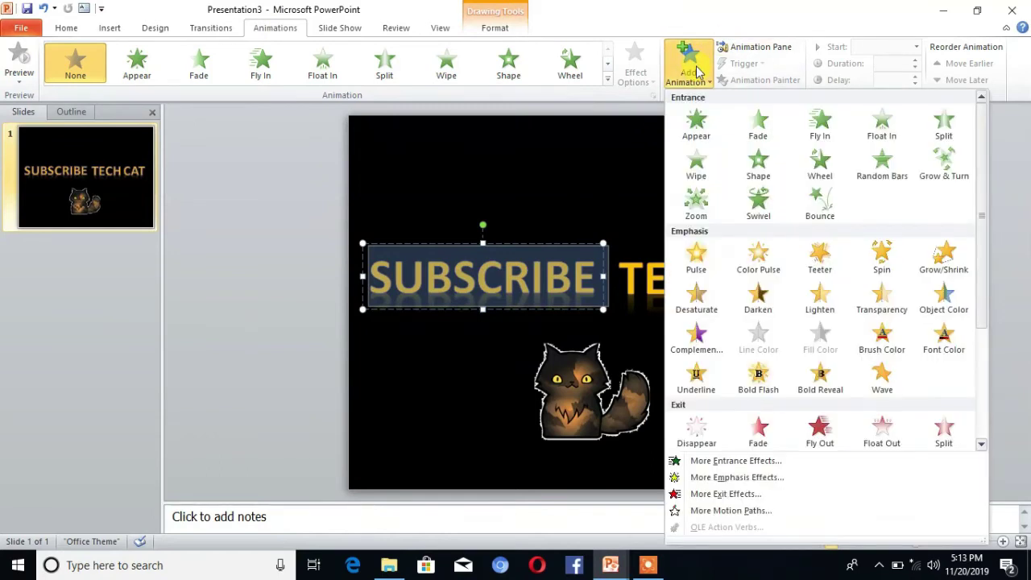
drag(983, 165, 982, 274)
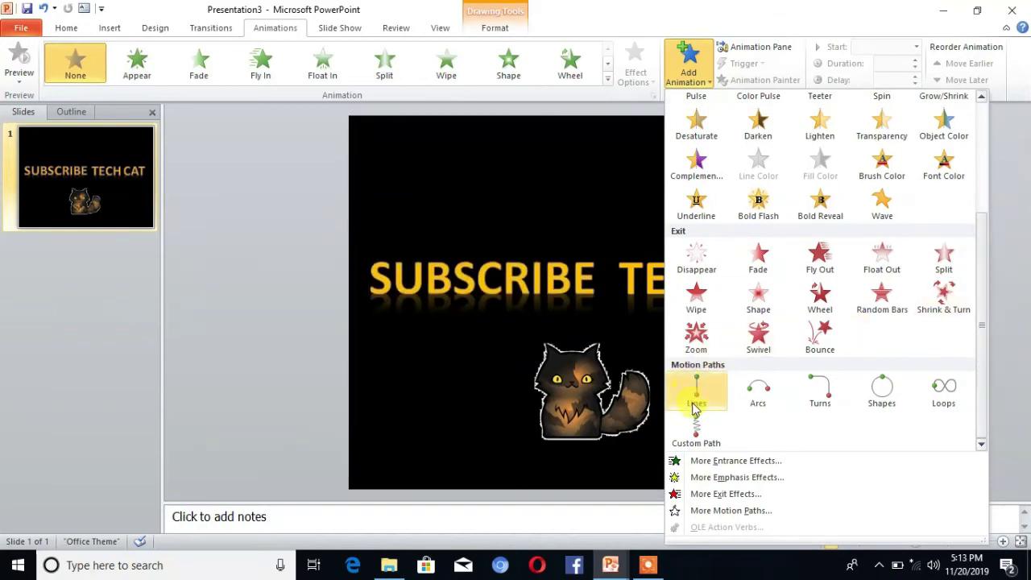
click(696, 400)
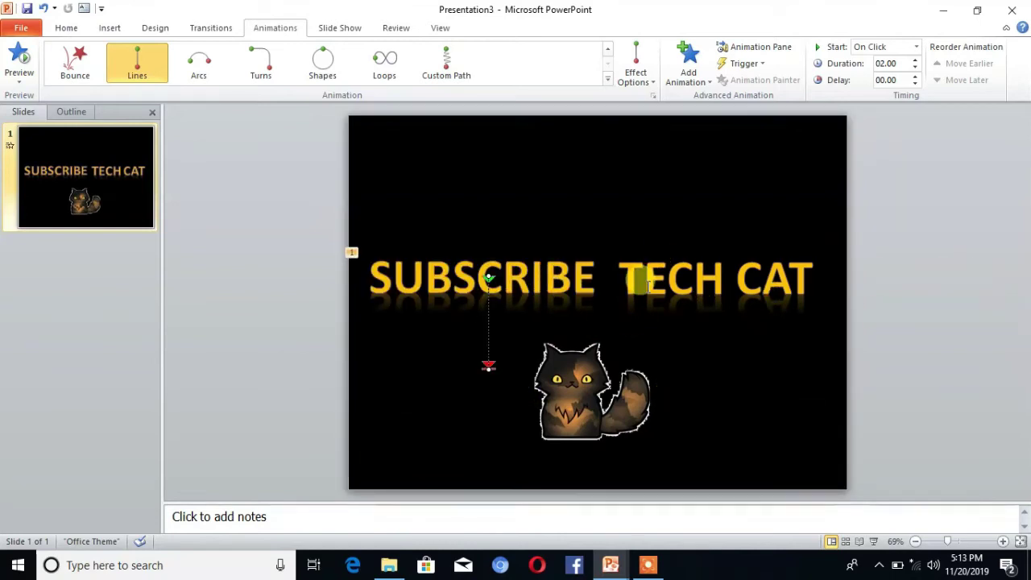
Add a Lines motion path to TECH as animation 2
click(681, 276)
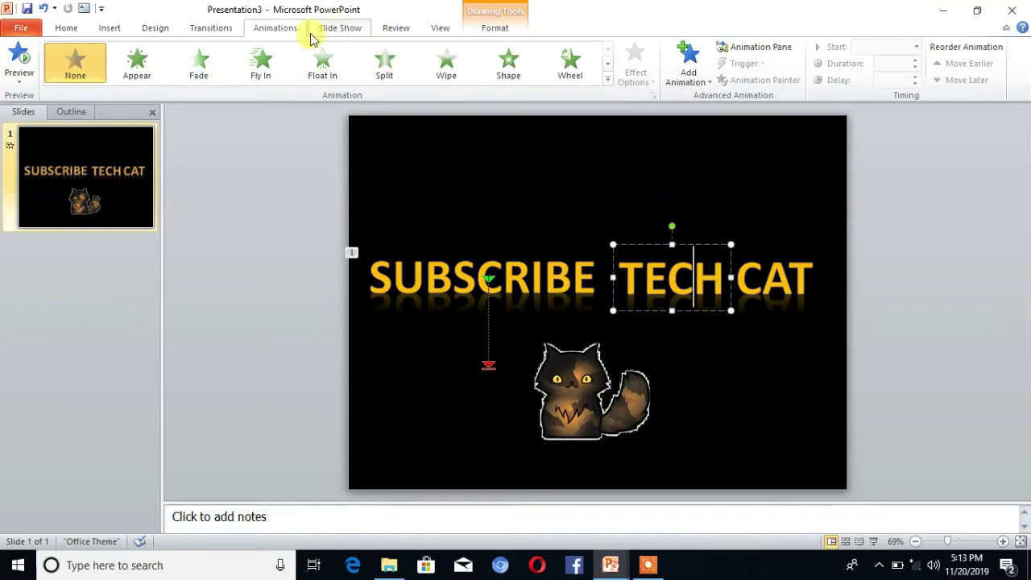
click(689, 69)
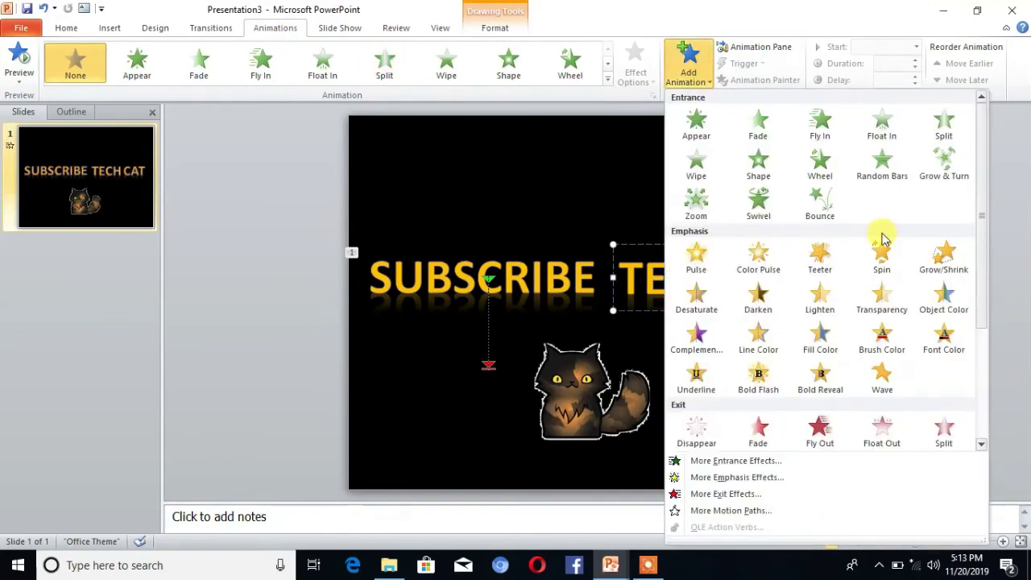
scroll(981, 201, down, 3)
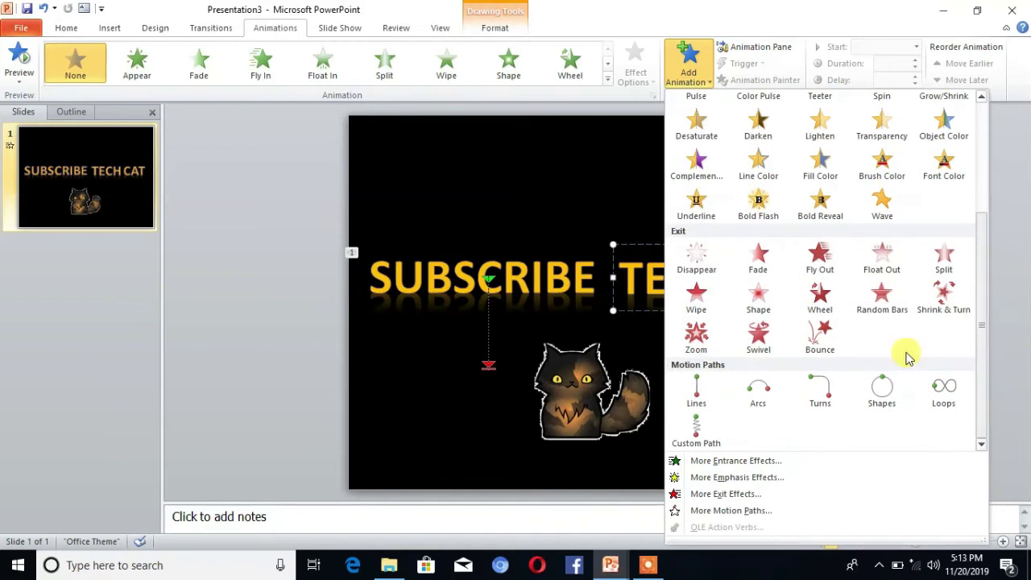
click(689, 385)
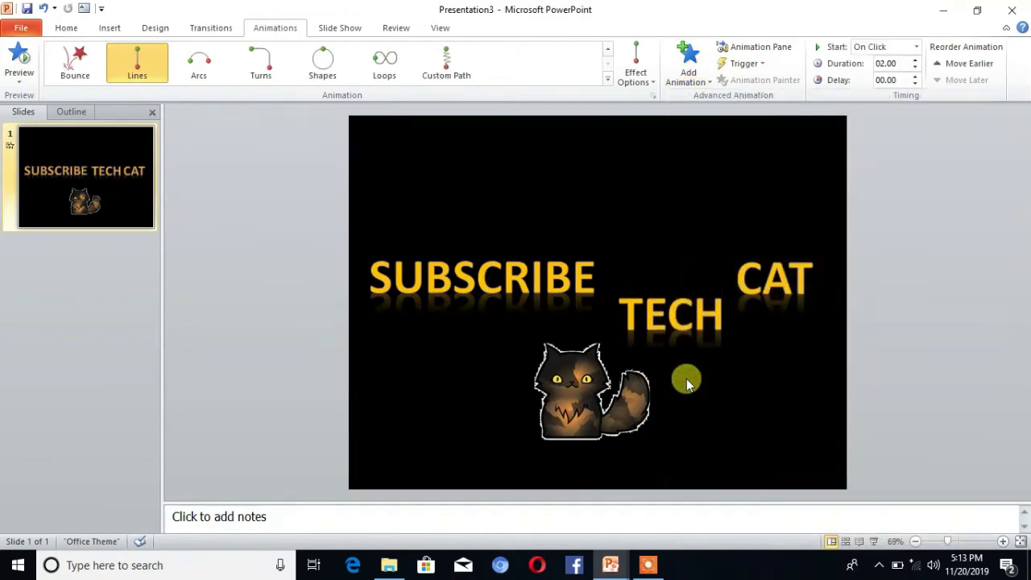
Add a Lines motion path to CAT as animation 3
click(757, 278)
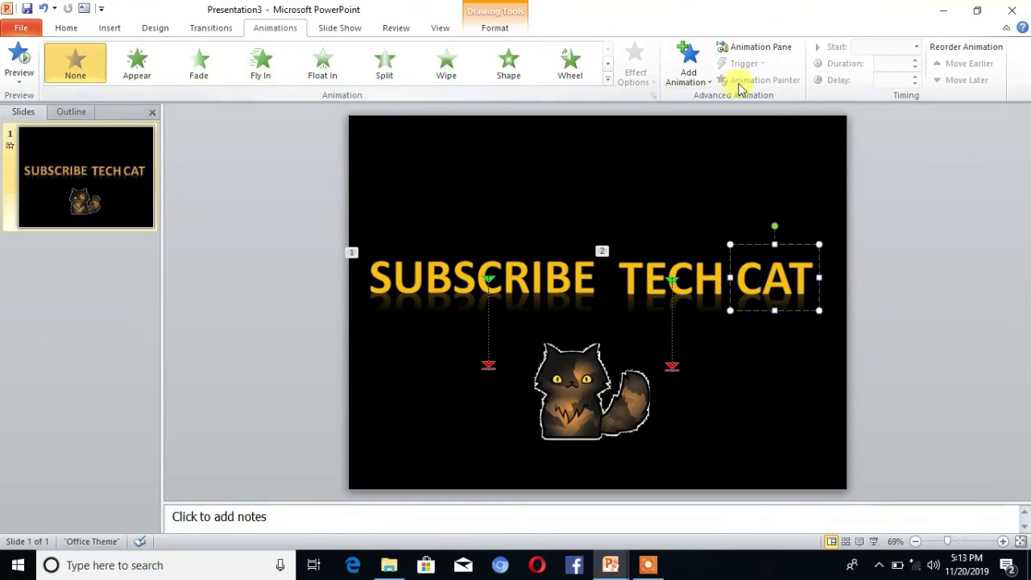
click(691, 69)
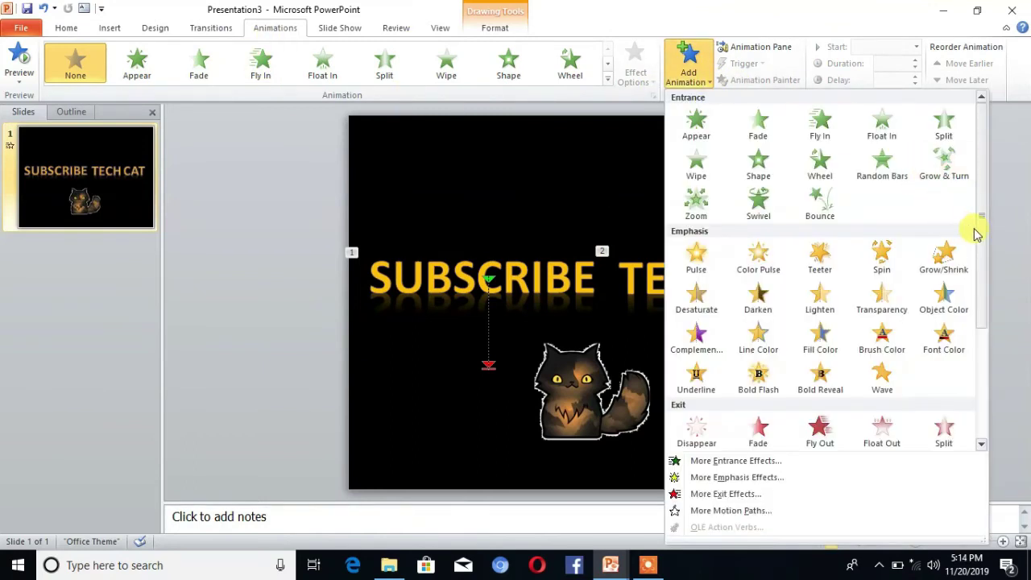
drag(979, 235, 978, 363)
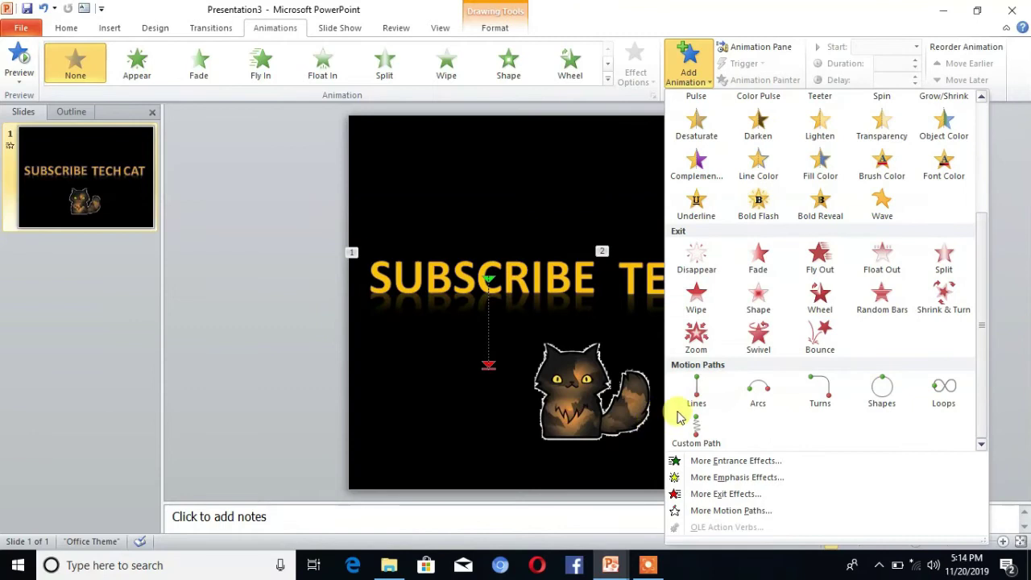
click(712, 395)
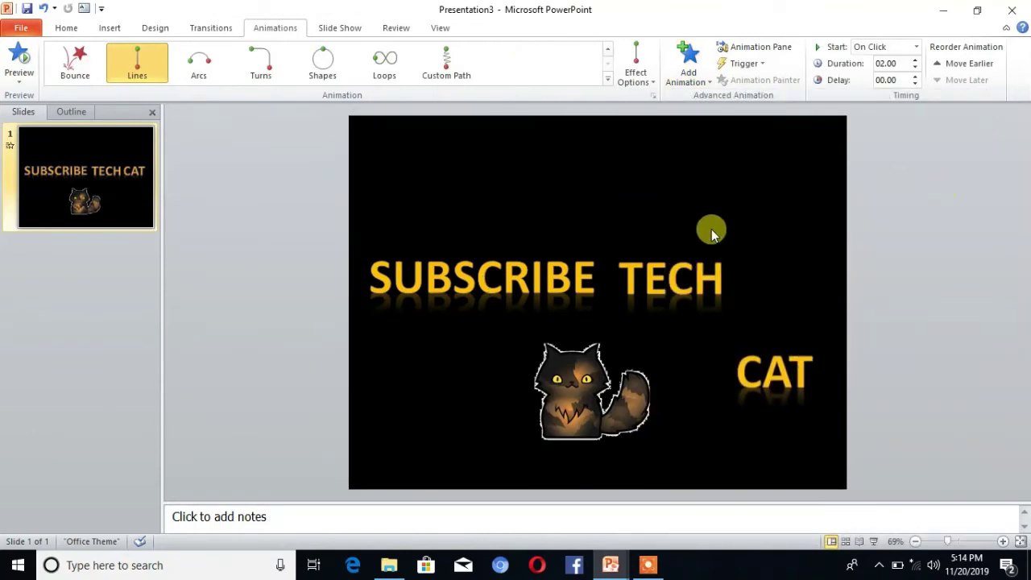
Move SUBSCRIBE to the slide's top edge and stretch its path down to mid-slide
click(477, 277)
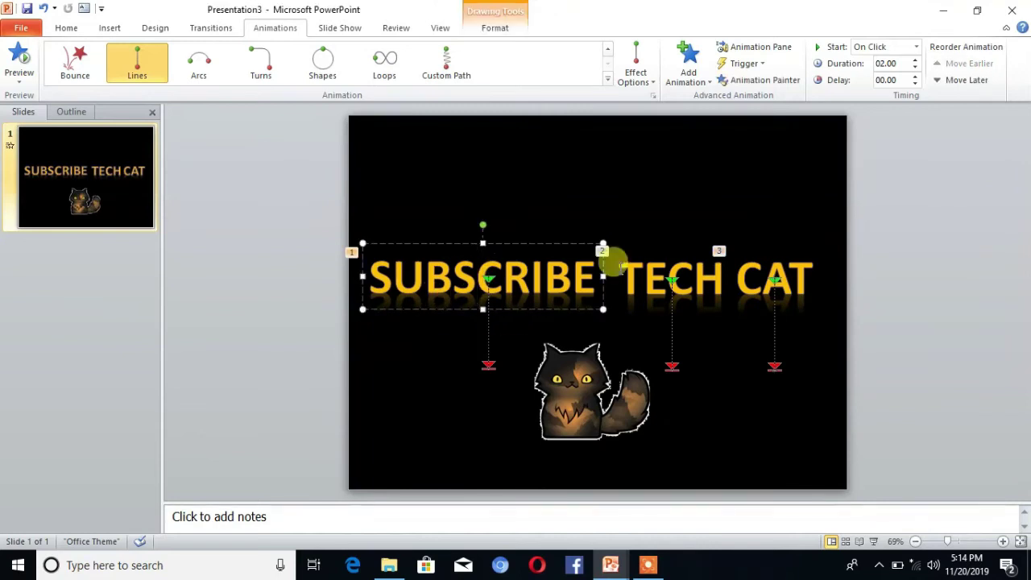
click(917, 541)
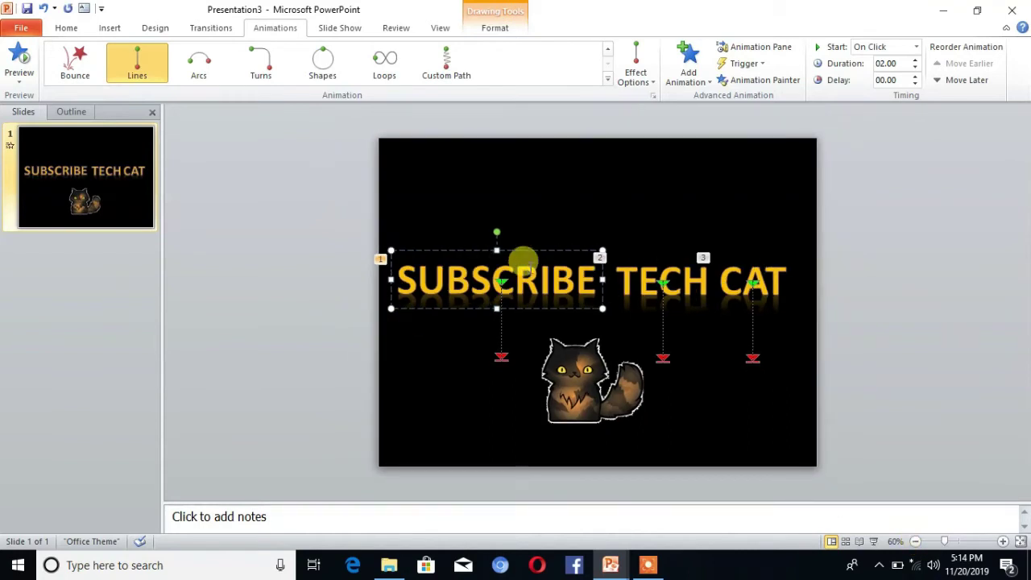
drag(521, 248, 525, 105)
drag(531, 251, 530, 141)
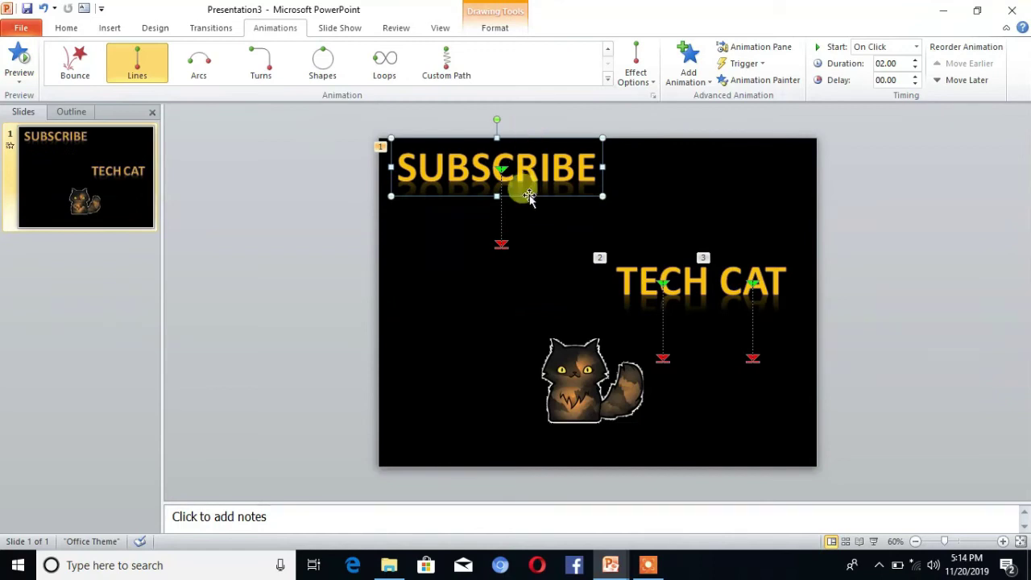
mouse_move(520, 188)
mouse_down()
mouse_move(531, 187)
mouse_move(529, 169)
mouse_up()
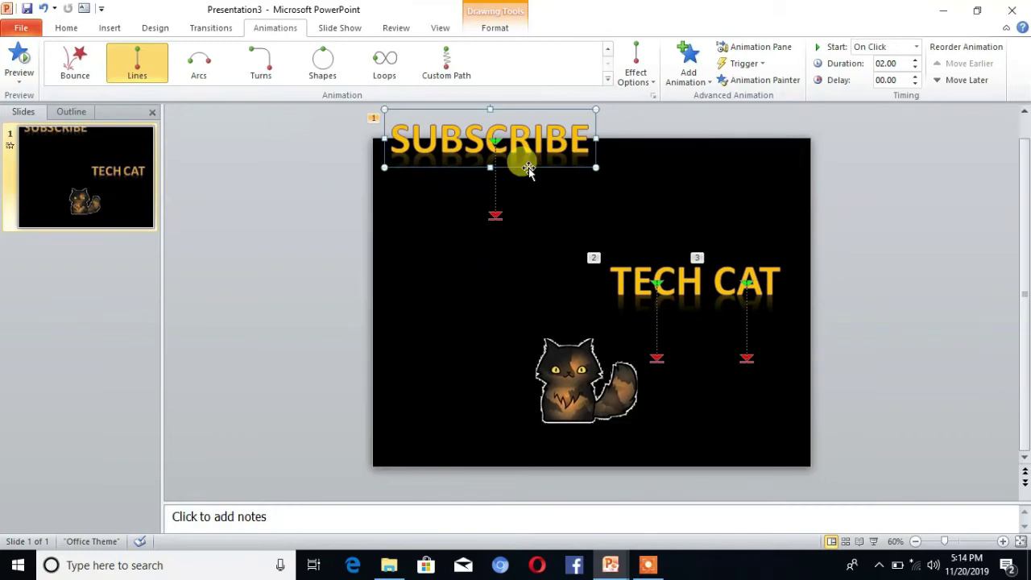
click(494, 214)
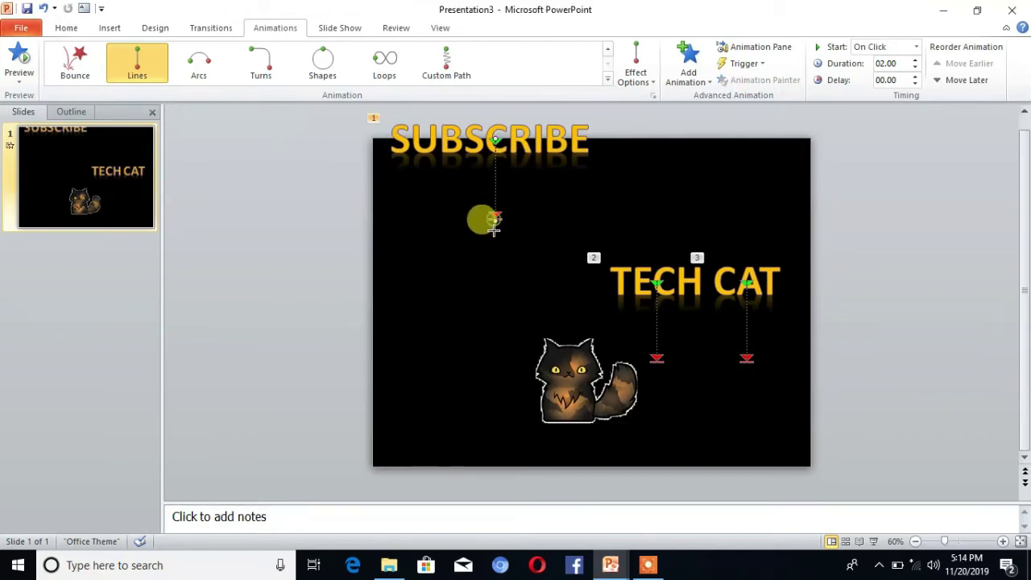
drag(491, 245, 496, 291)
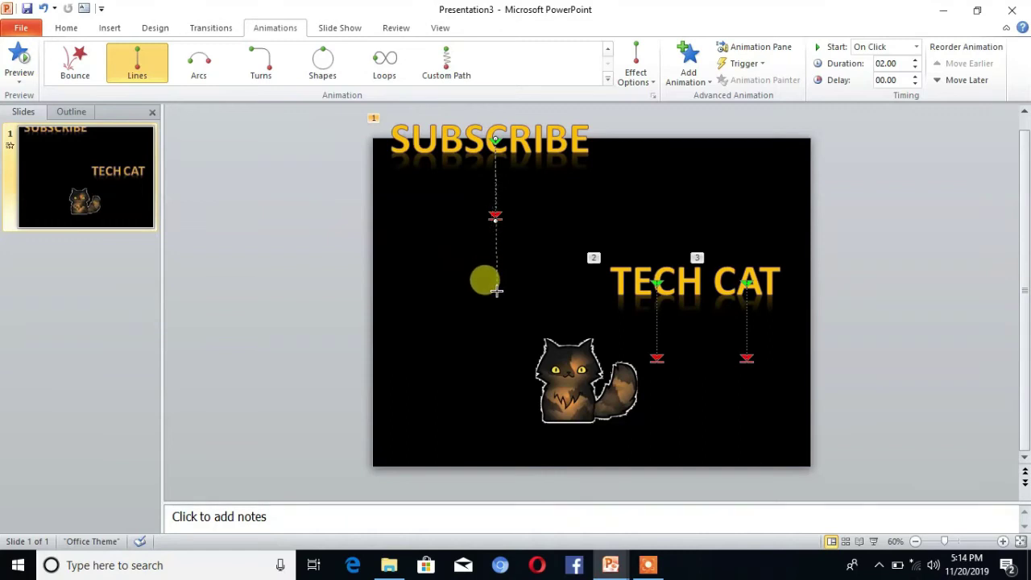
drag(496, 296, 496, 297)
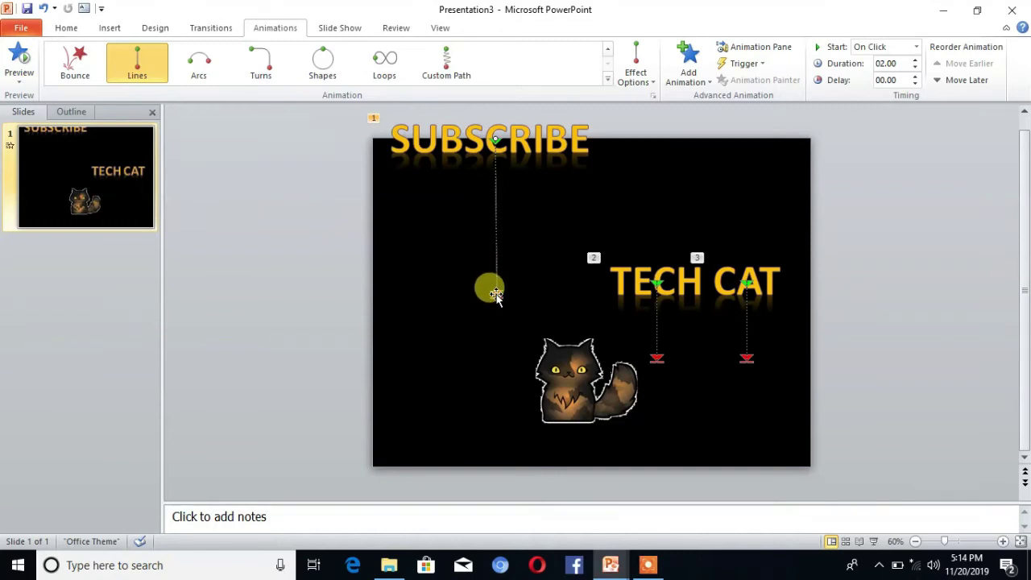
Drag TECH down to the slide's bottom edge, partly off-slide
click(675, 278)
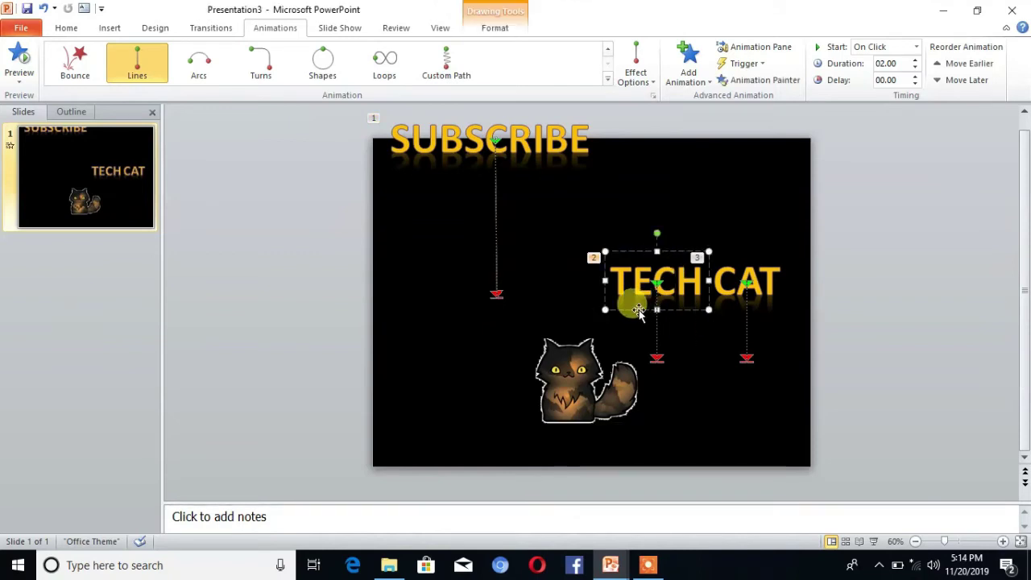
drag(638, 310, 649, 493)
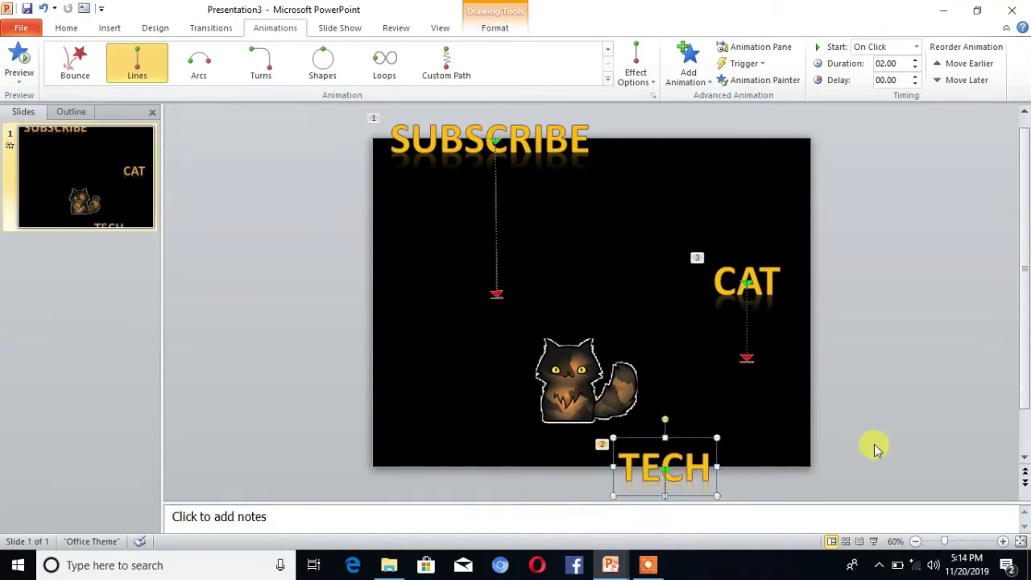
scroll(1023, 362, down, 1)
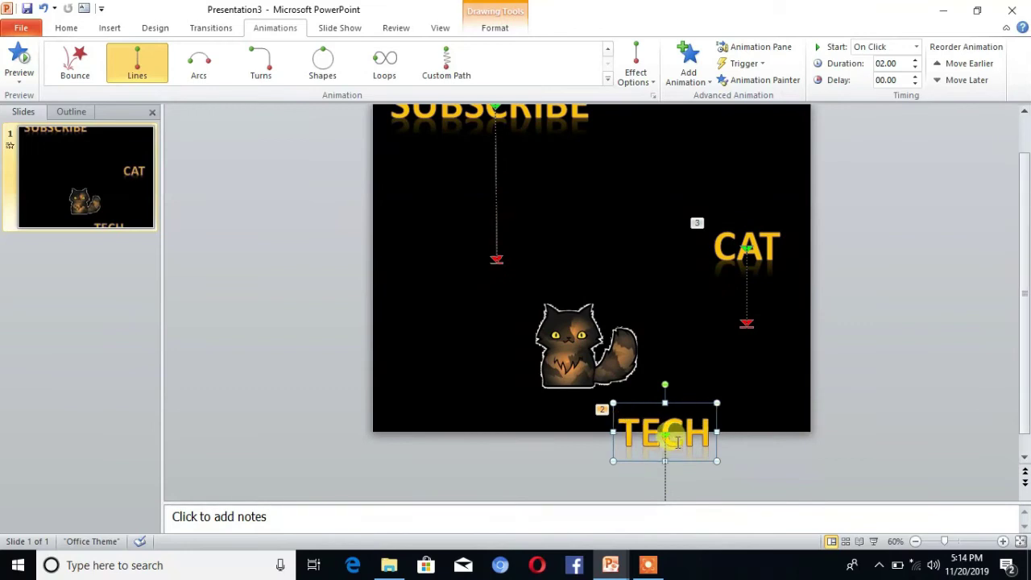
Switch TECH's path direction to Up and drag its end point to mid-slide beside the cat
click(636, 72)
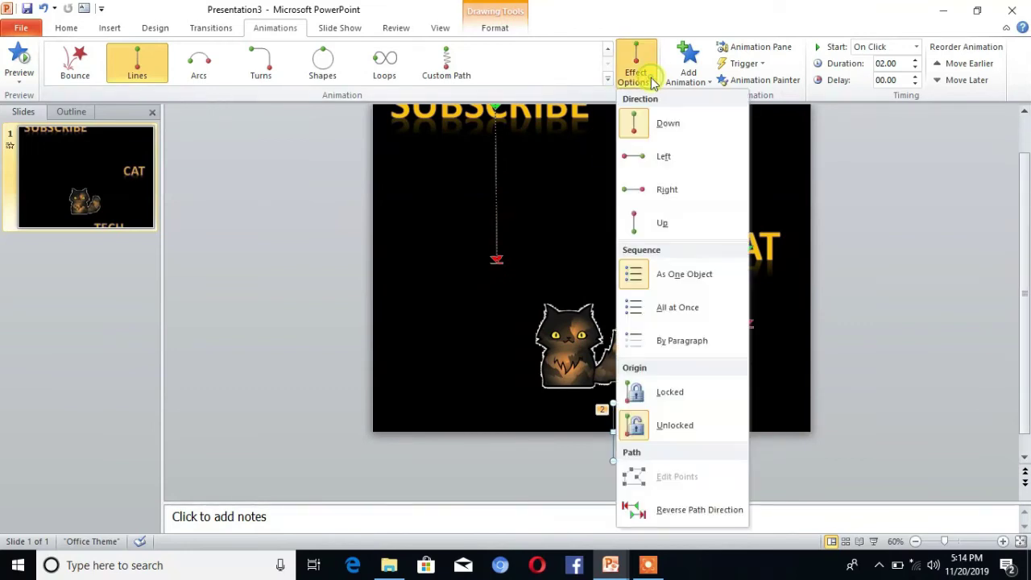
click(665, 225)
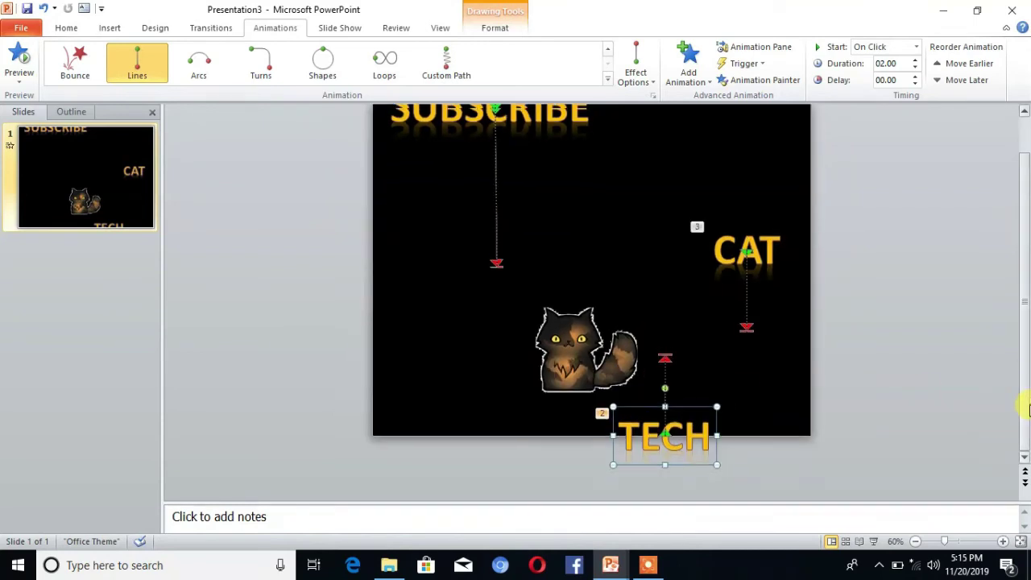
click(666, 358)
drag(661, 361, 665, 266)
click(749, 251)
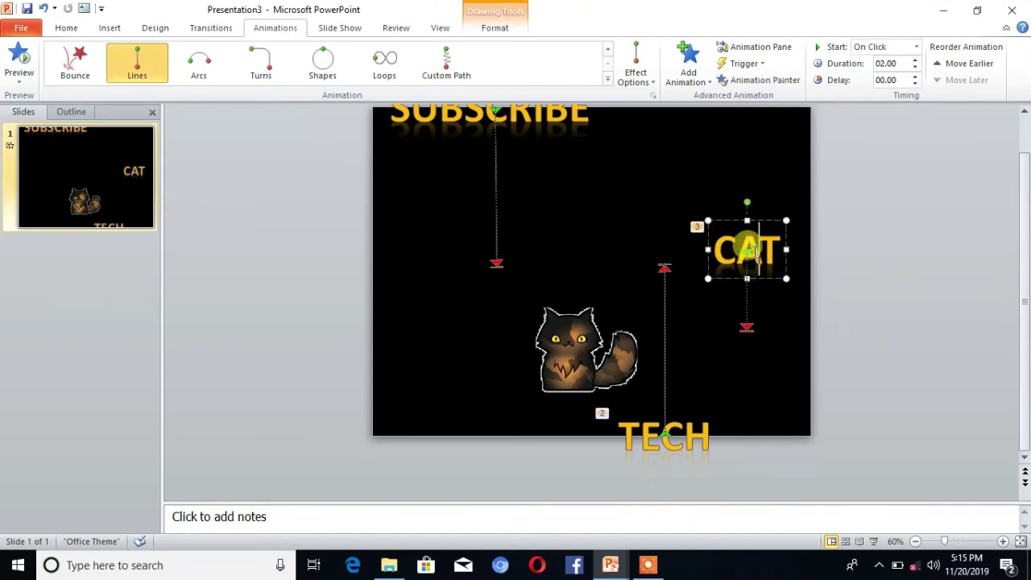
Set CAT's path direction to Left and move CAT to the slide's right edge
drag(1025, 219, 1024, 184)
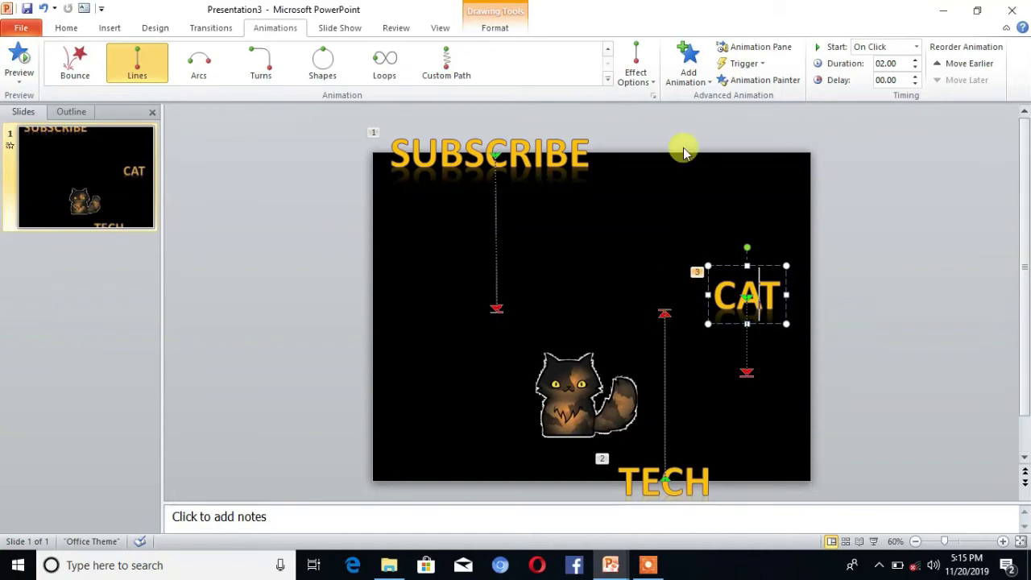
click(654, 84)
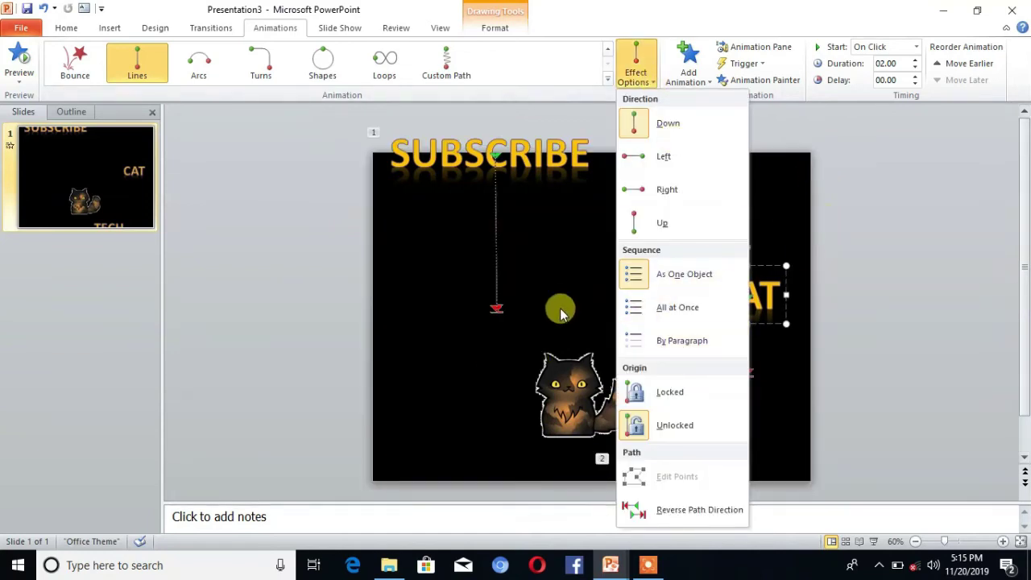
click(679, 165)
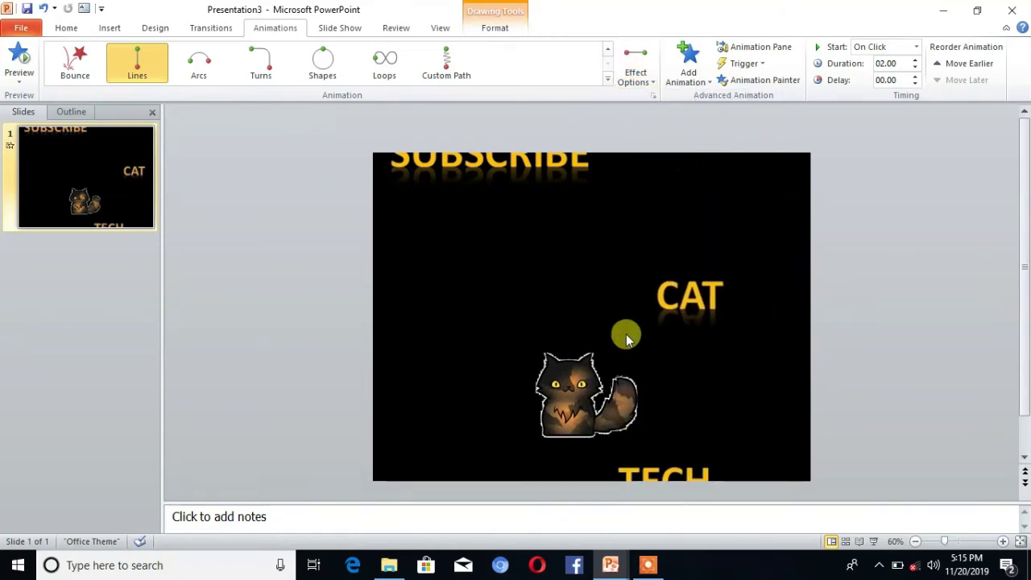
click(638, 307)
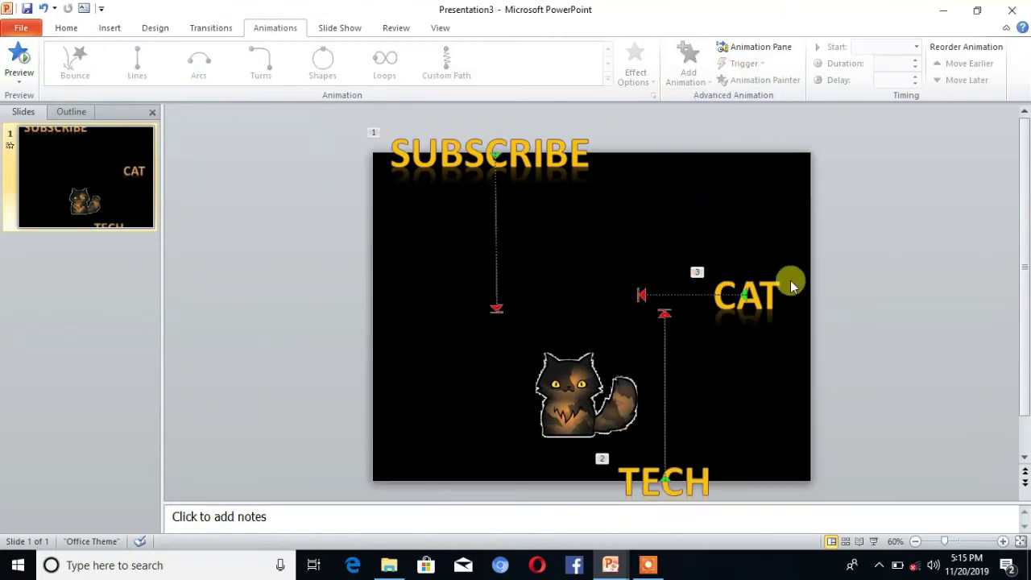
mouse_move(749, 299)
mouse_down()
mouse_move(802, 322)
mouse_move(856, 325)
mouse_up()
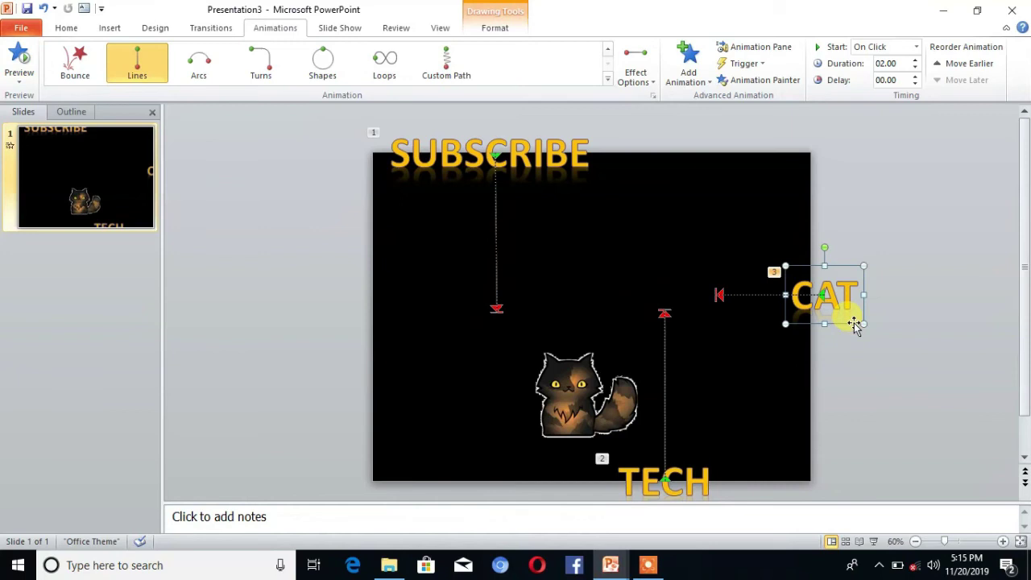
click(715, 294)
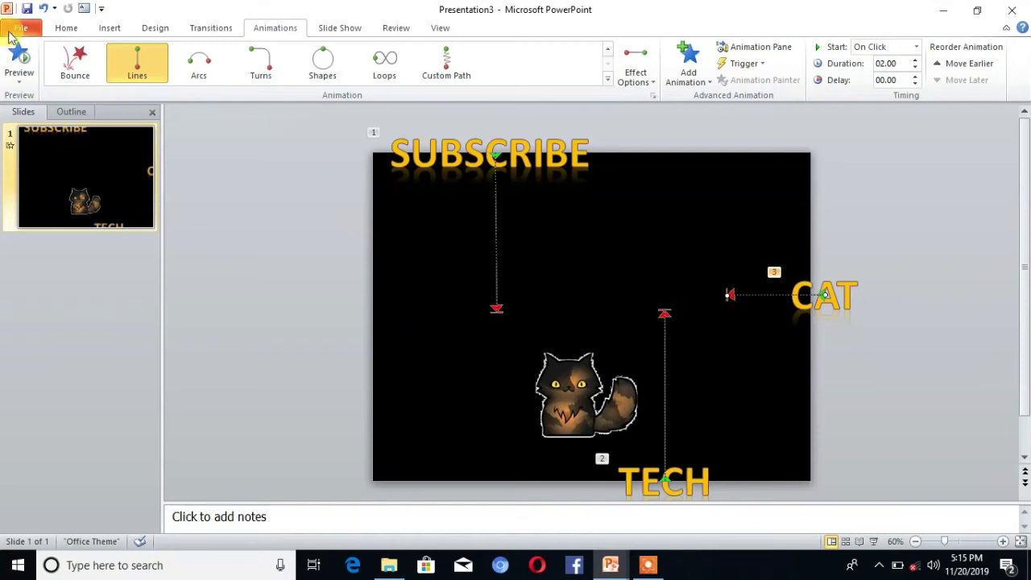
Preview the three word animations and turn on the View tab Guides
click(20, 58)
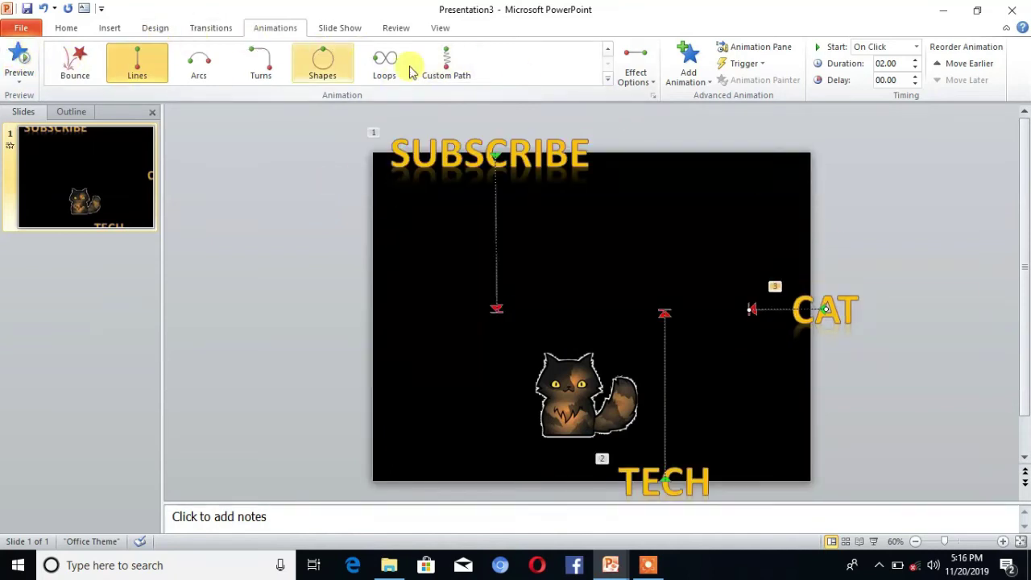
click(440, 28)
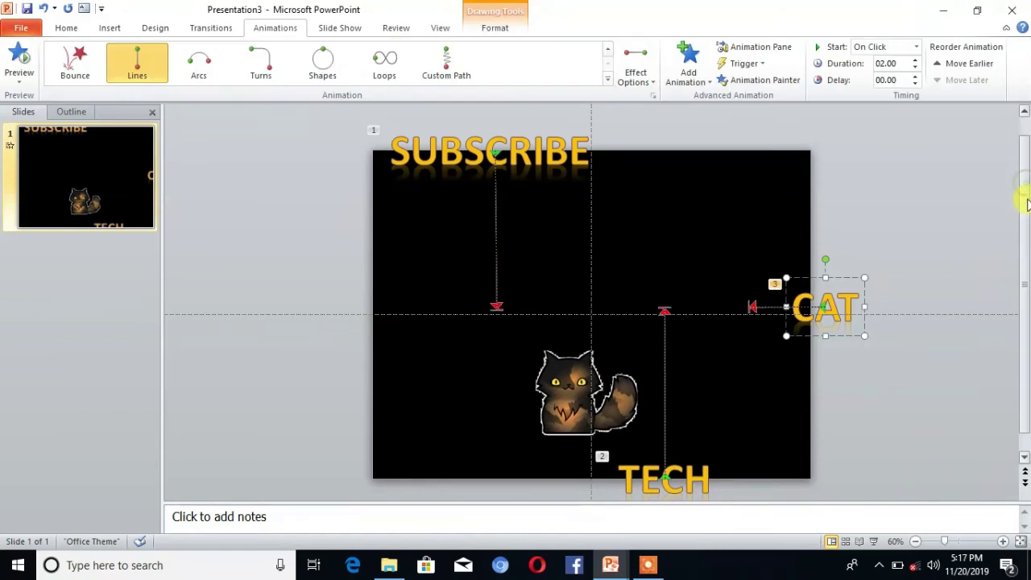
Lower CAT onto the horizontal centre guide, level with SUBSCRIBE's and TECH's path endpoints
scroll(1027, 203, down, 1)
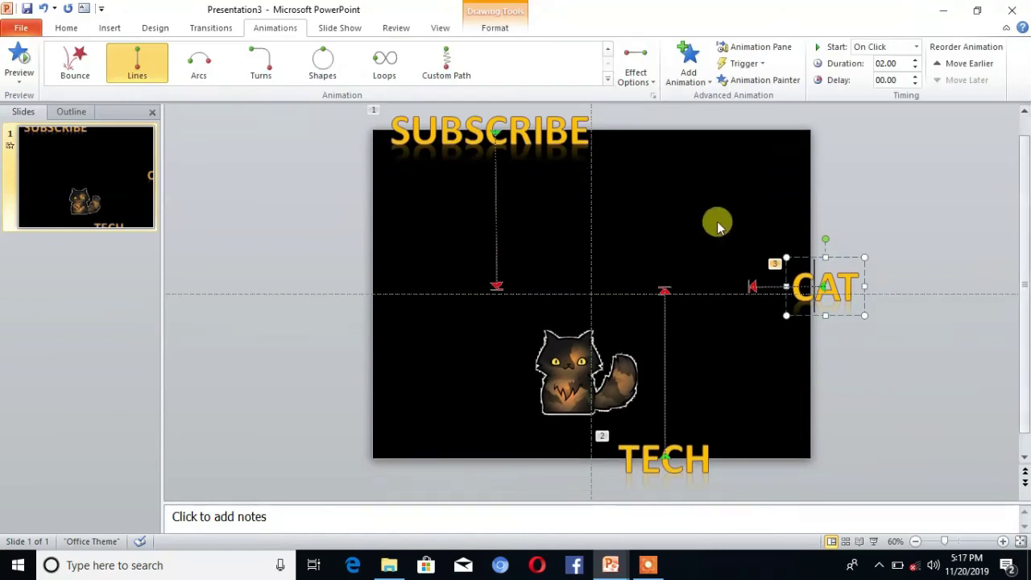
click(495, 288)
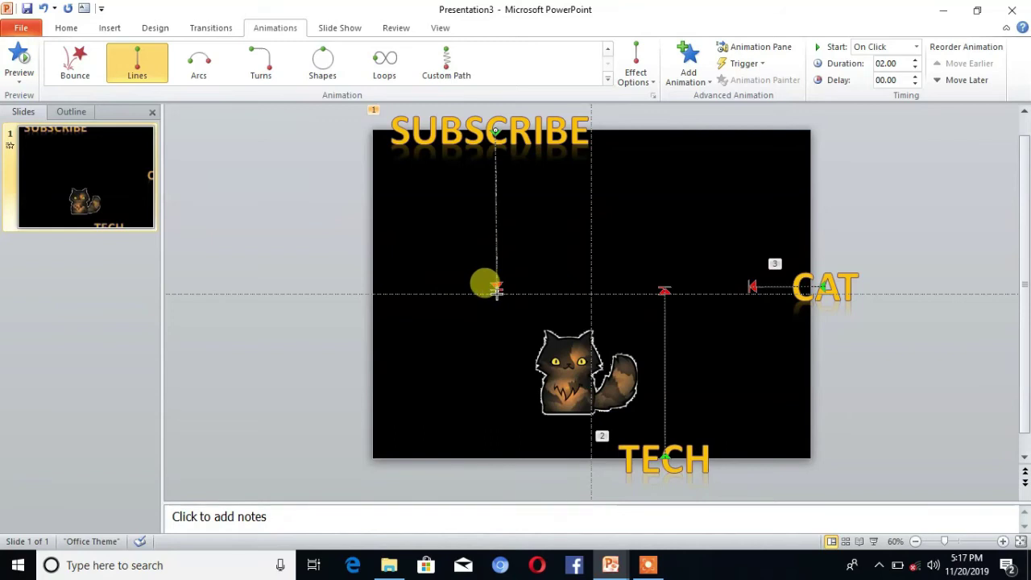
click(667, 292)
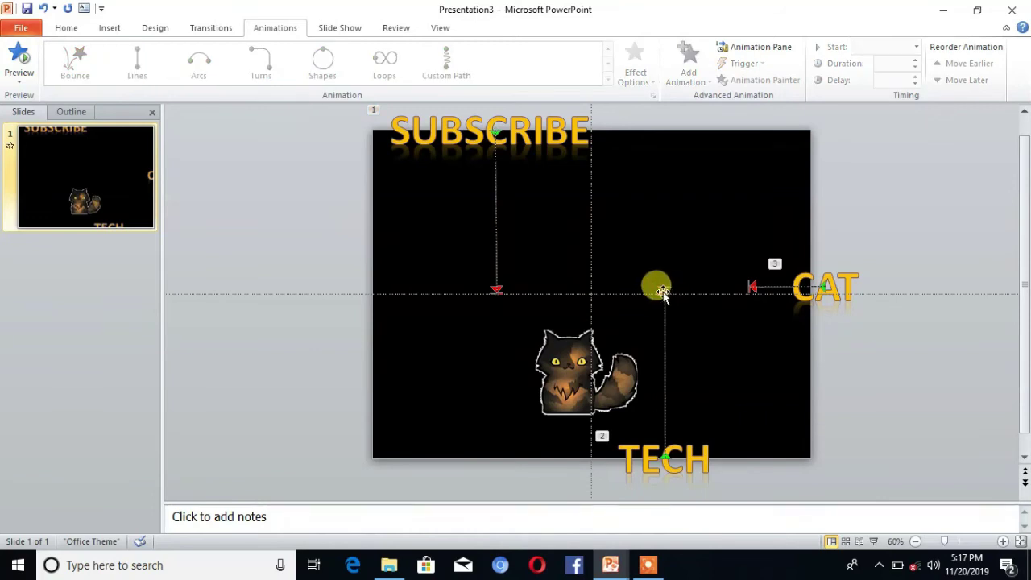
click(662, 290)
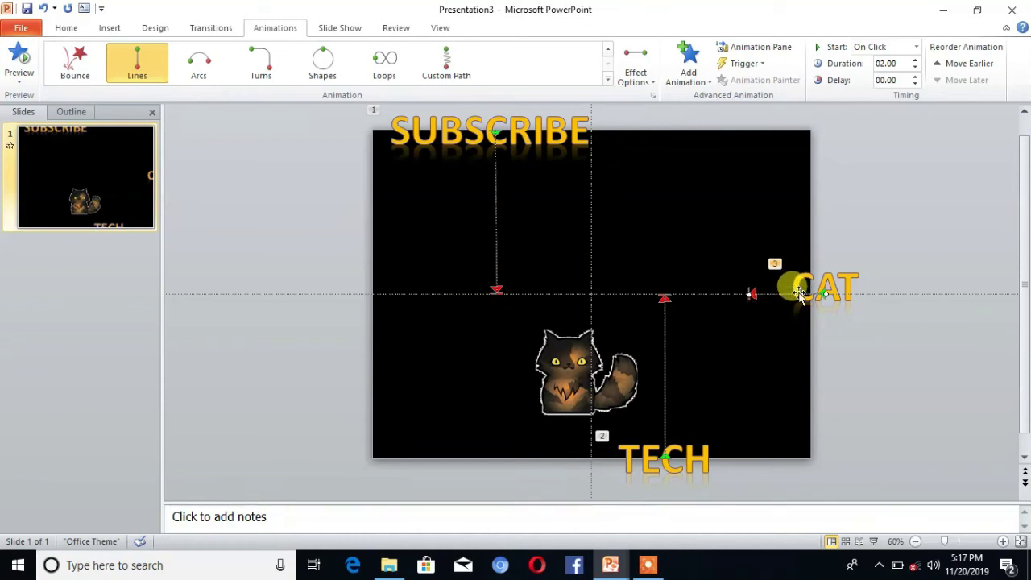
click(826, 288)
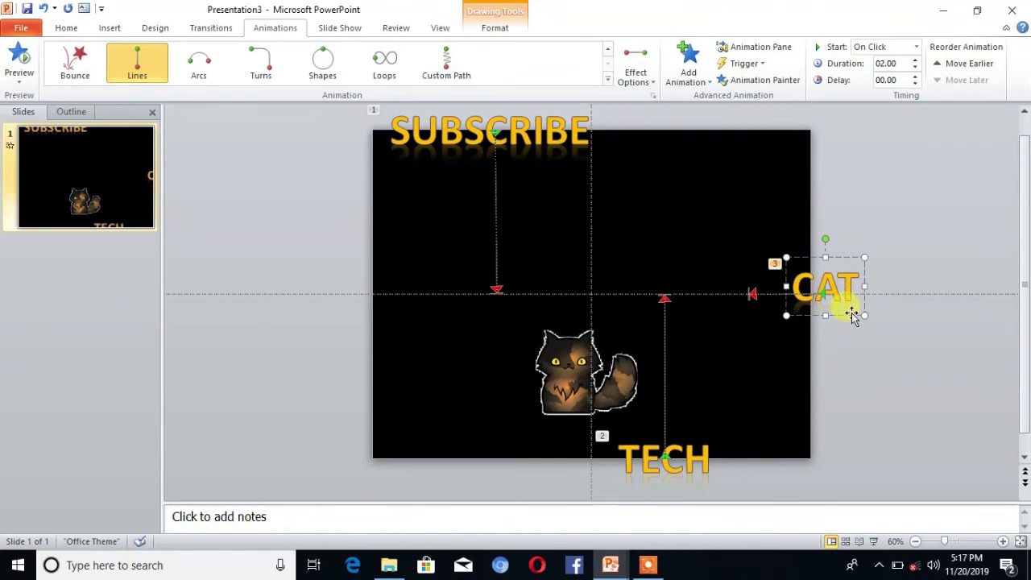
drag(852, 314, 854, 320)
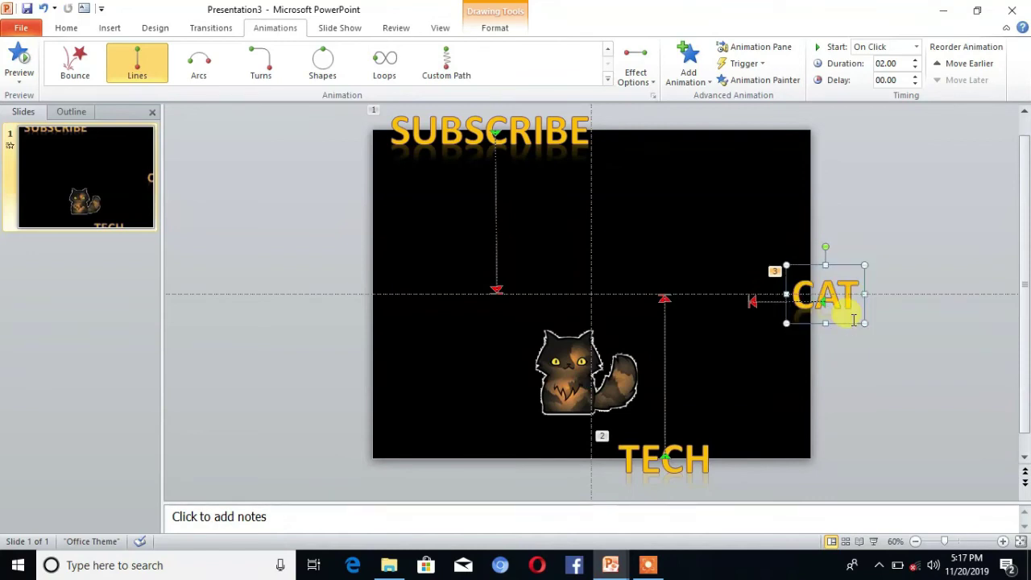
double_click(766, 299)
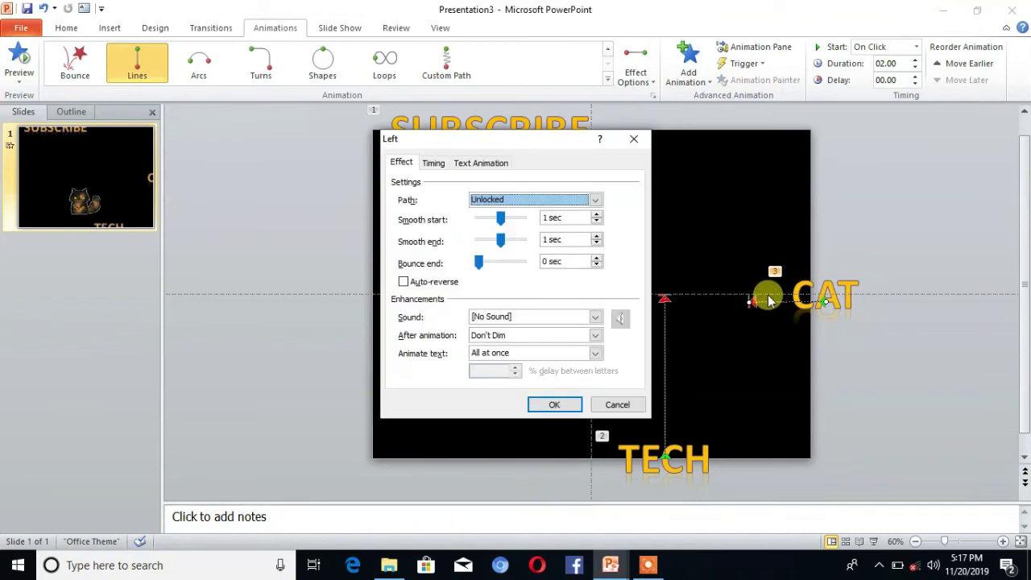
click(633, 139)
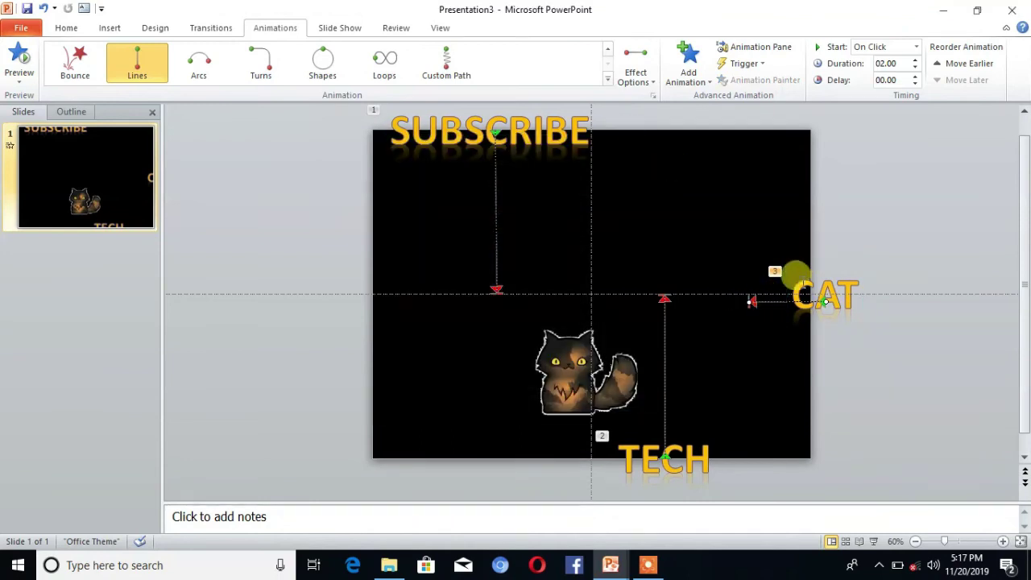
mouse_move(780, 303)
mouse_down()
mouse_move(771, 308)
mouse_move(771, 293)
mouse_up()
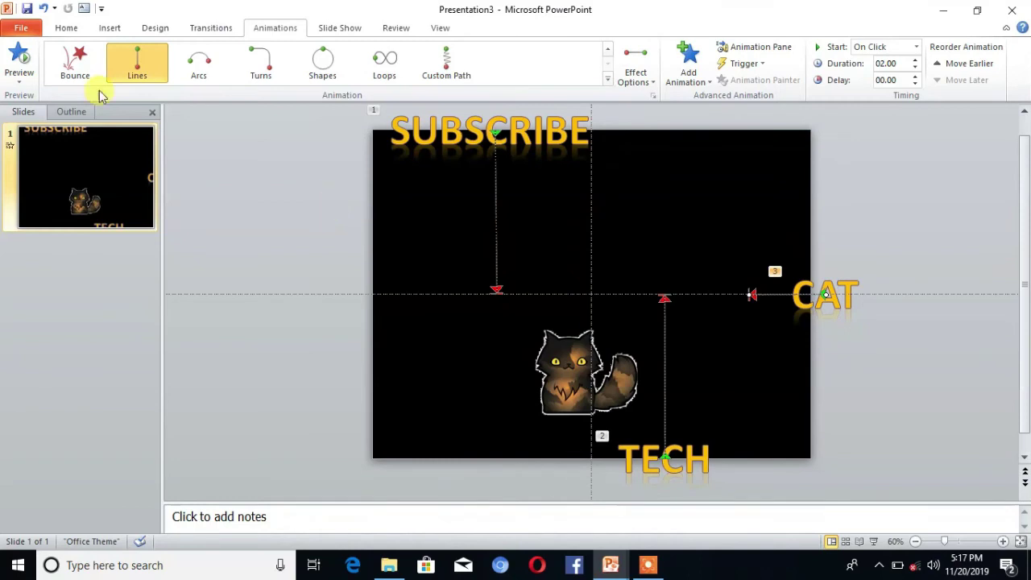
click(21, 54)
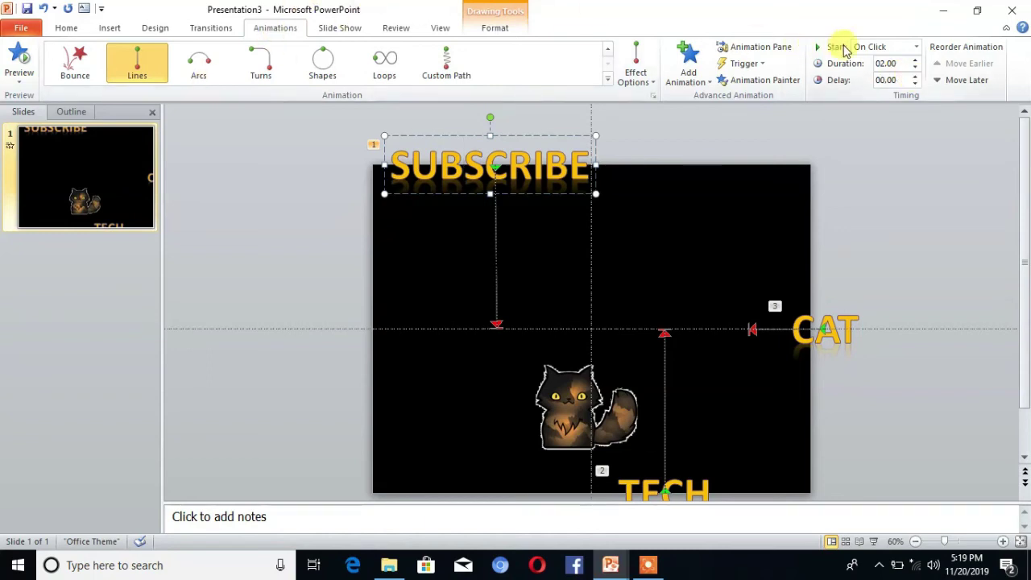
Set SUBSCRIBE's animation to start With Previous with a 03.00 duration
click(914, 48)
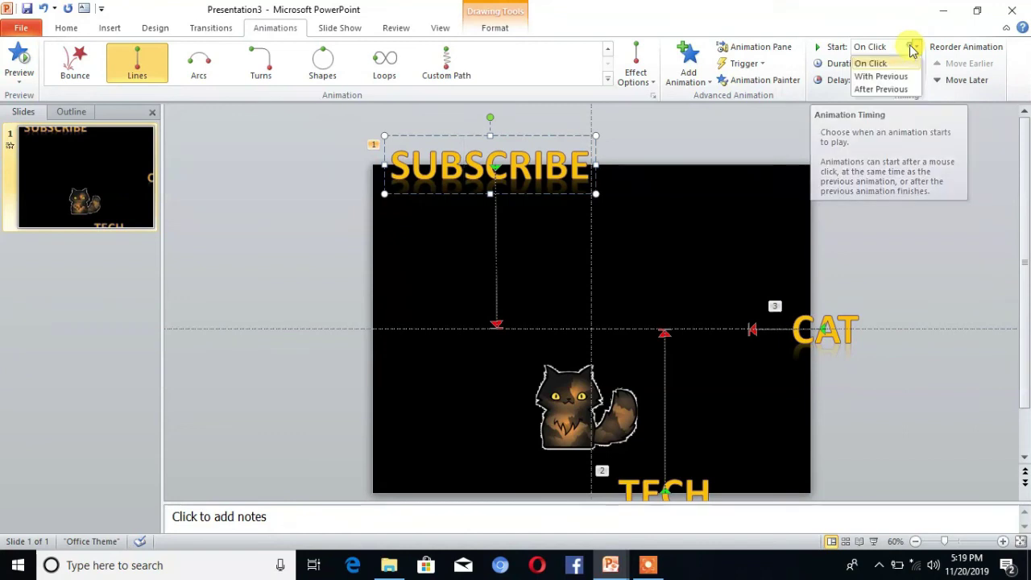
click(882, 78)
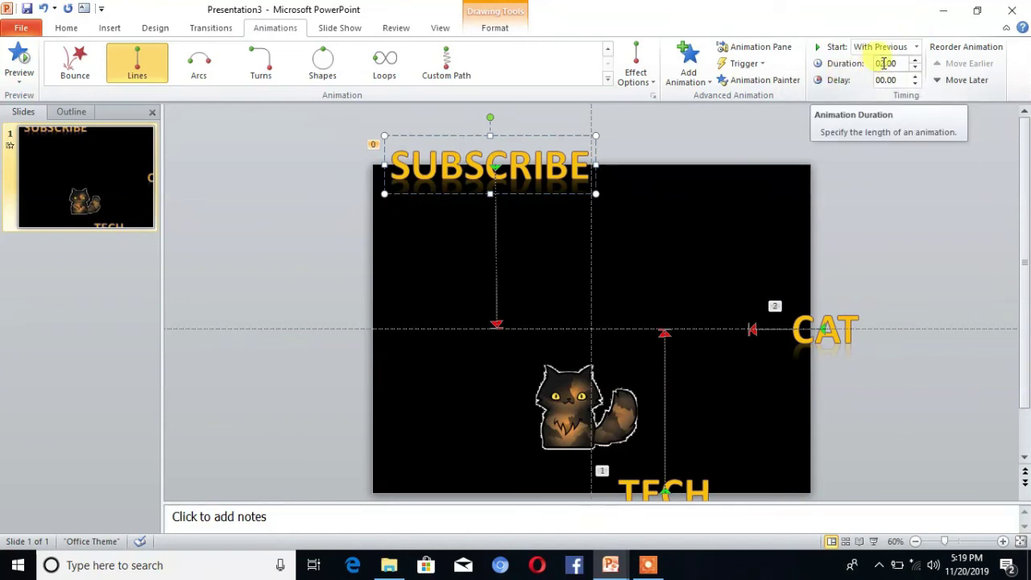
click(884, 63)
text(03)
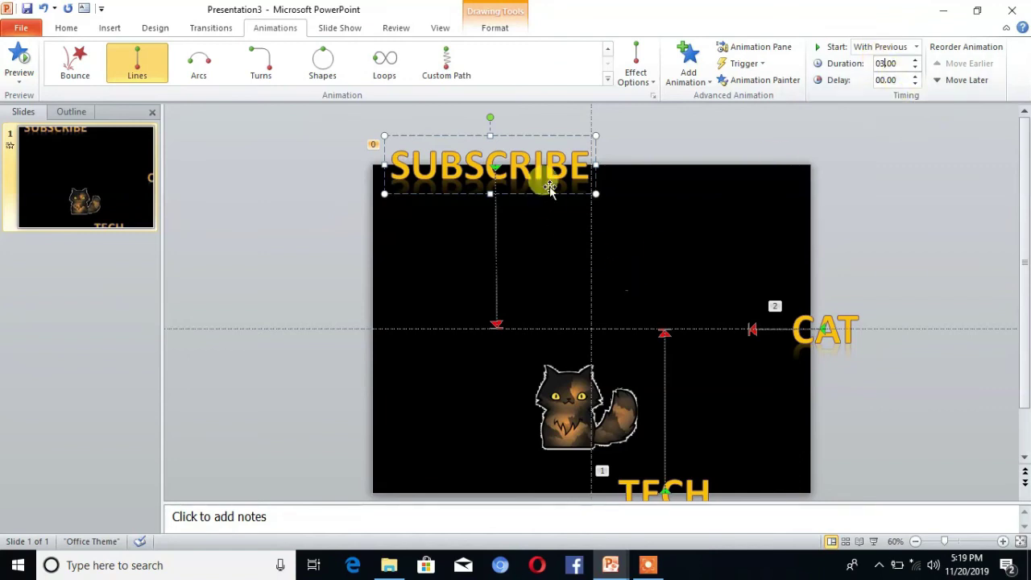
Set SUBSCRIBE's Smooth start and Smooth end to 0 in its Effect Options
click(751, 48)
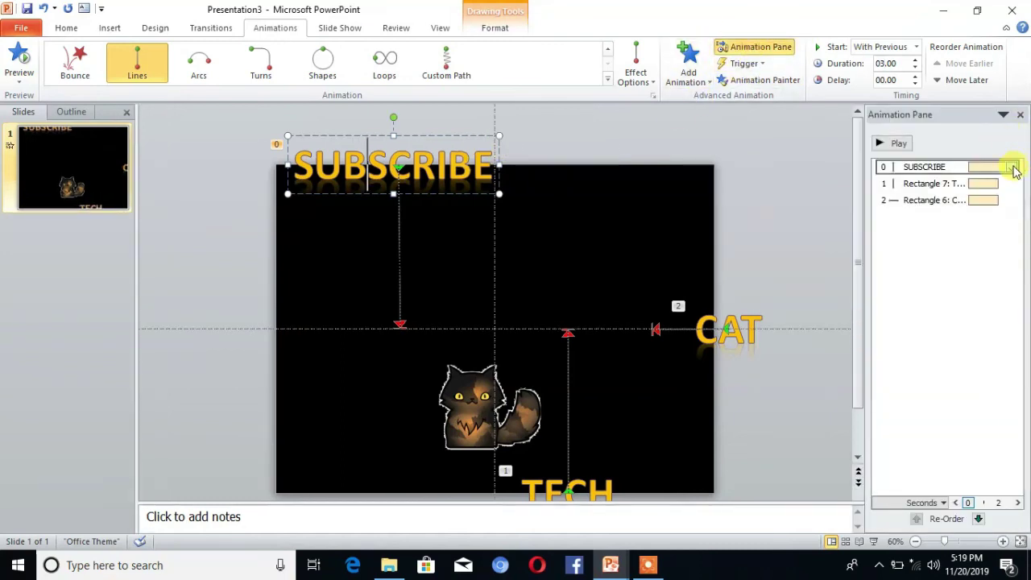
click(1014, 167)
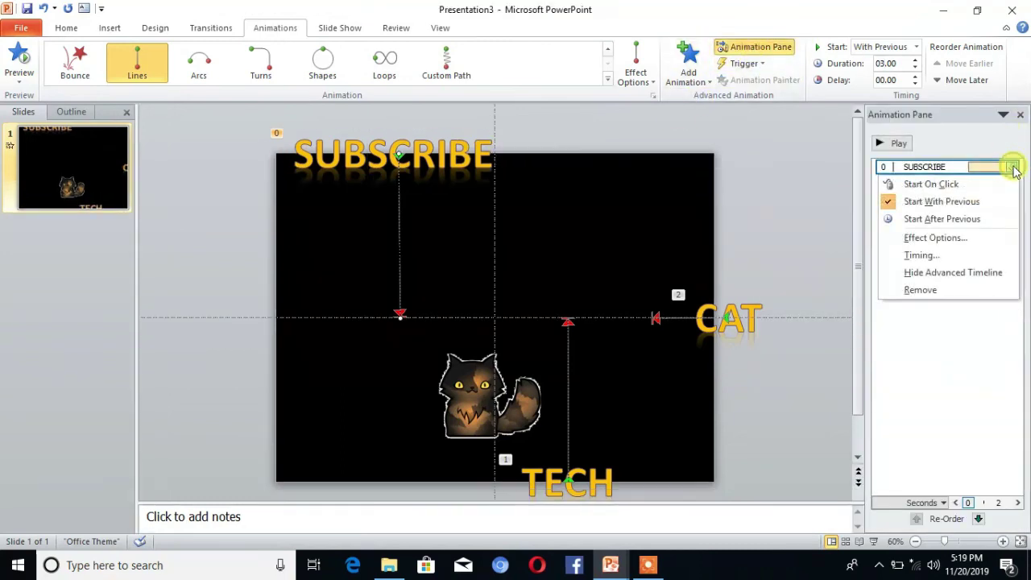
click(931, 237)
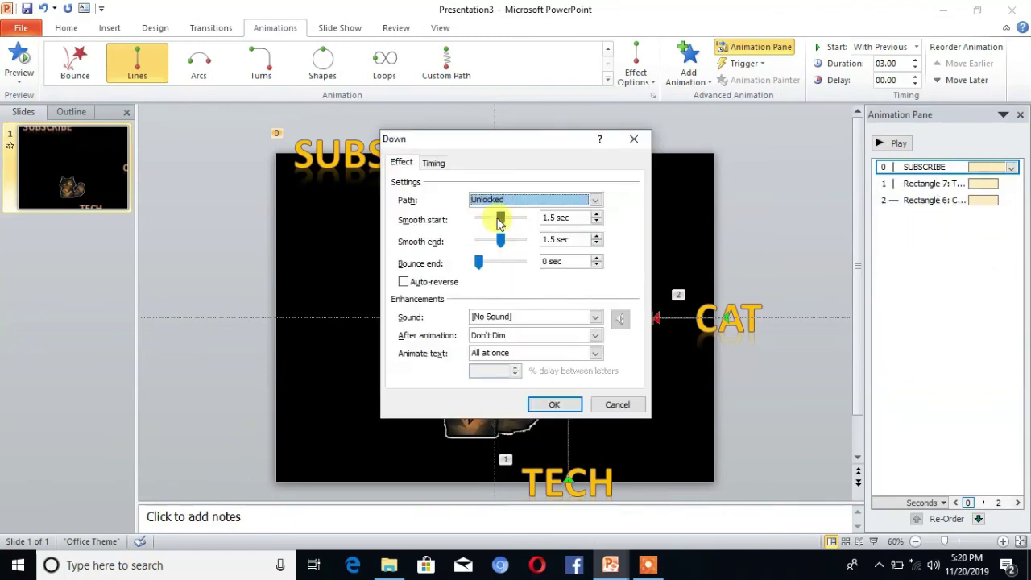
mouse_move(500, 219)
mouse_down()
mouse_move(477, 219)
mouse_move(474, 246)
mouse_up()
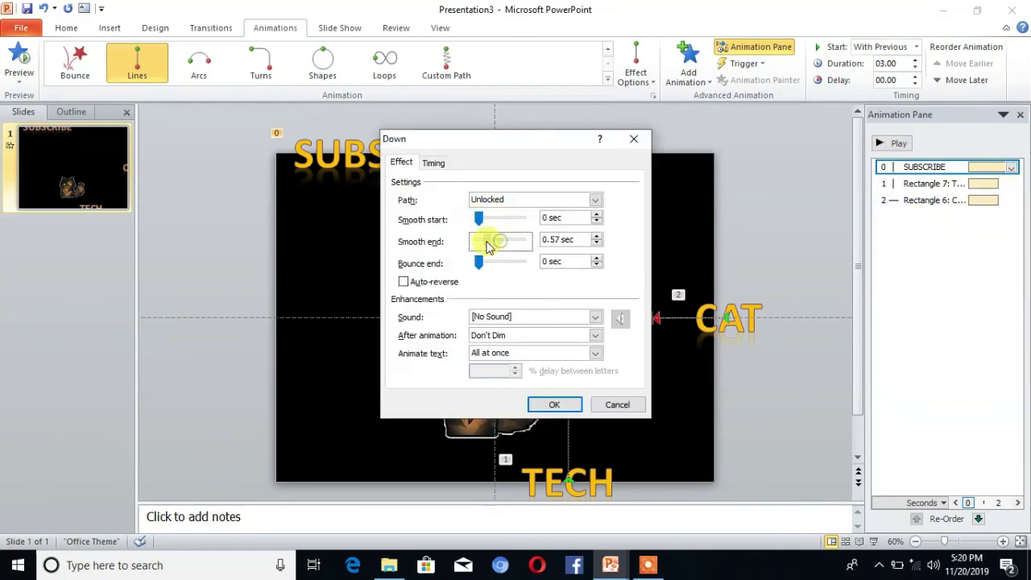
click(554, 403)
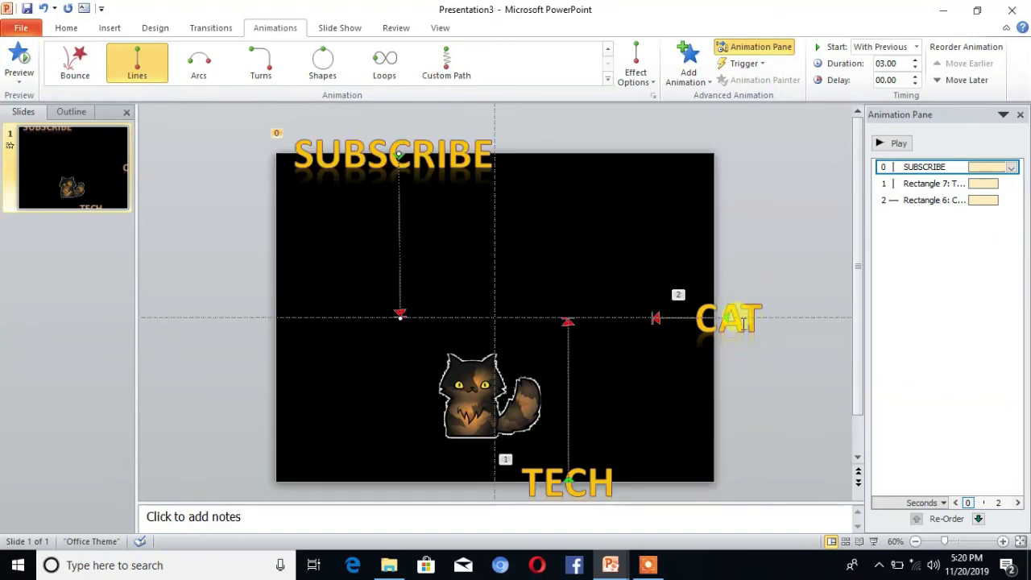
Set CAT's animation to start With Previous with a 03.00 duration
click(741, 322)
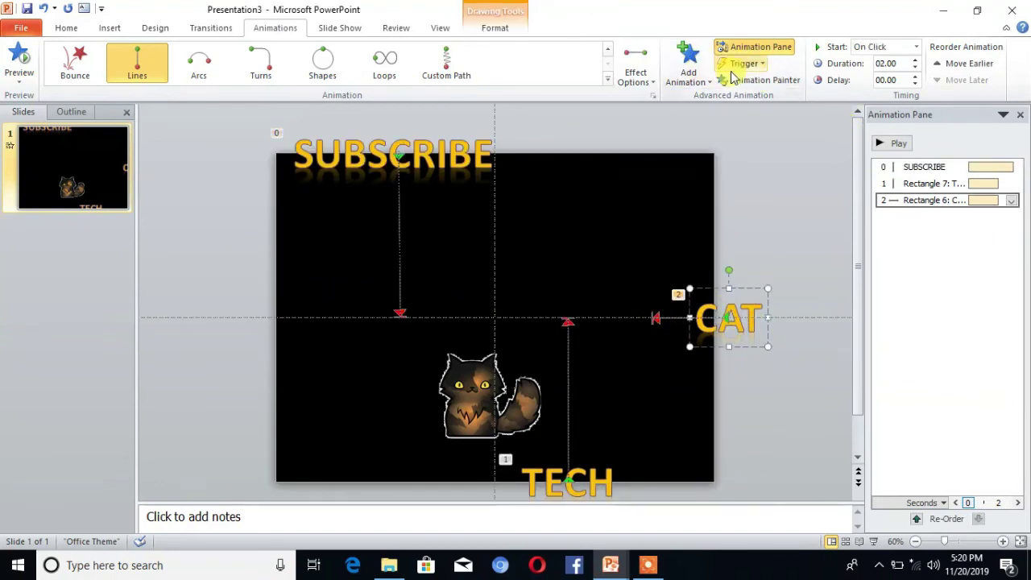
click(916, 47)
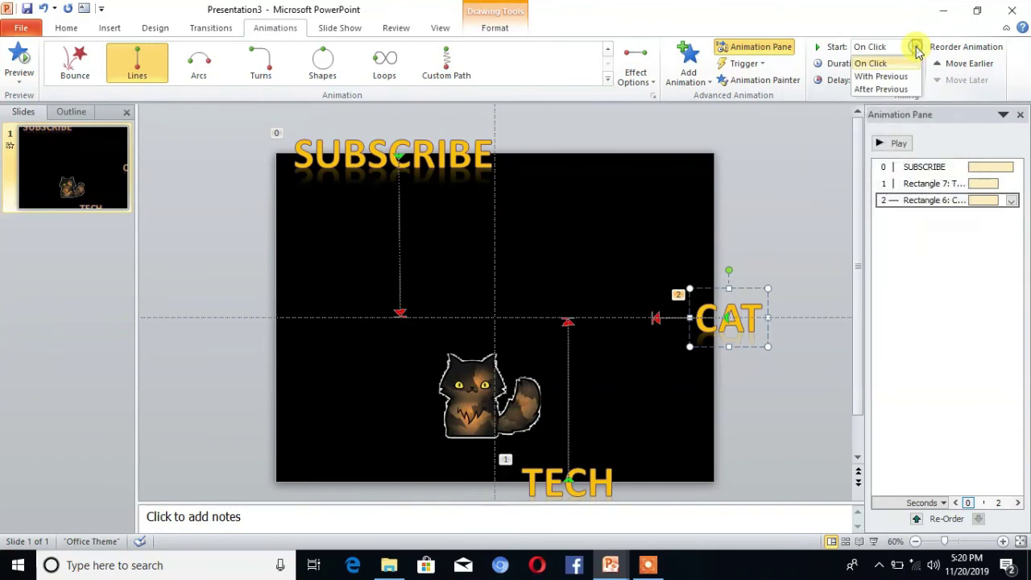
click(874, 75)
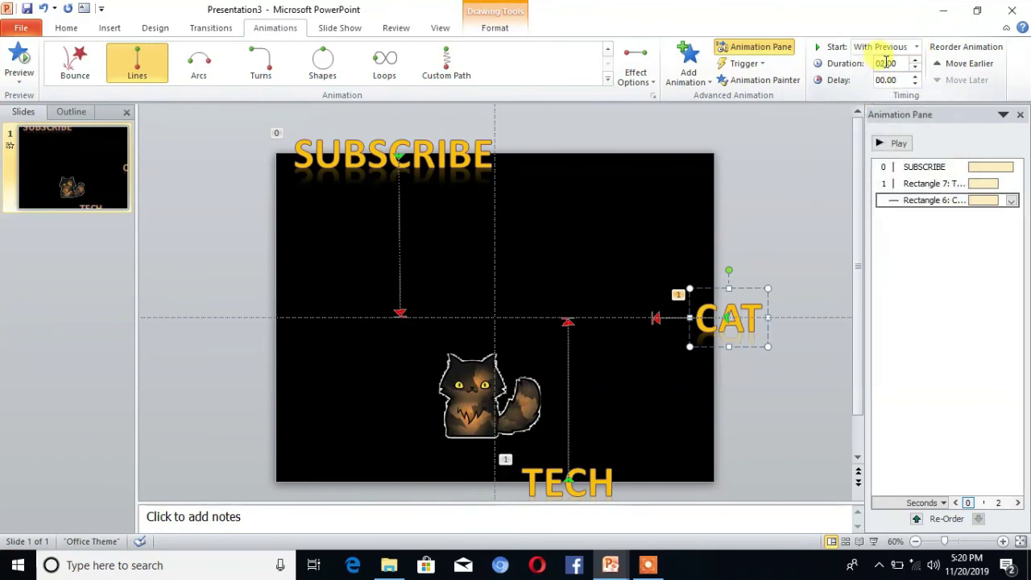
double_click(886, 62)
text(03)
Set CAT's Smooth start and Smooth end to 0 in its Effect Options
click(1014, 202)
click(932, 271)
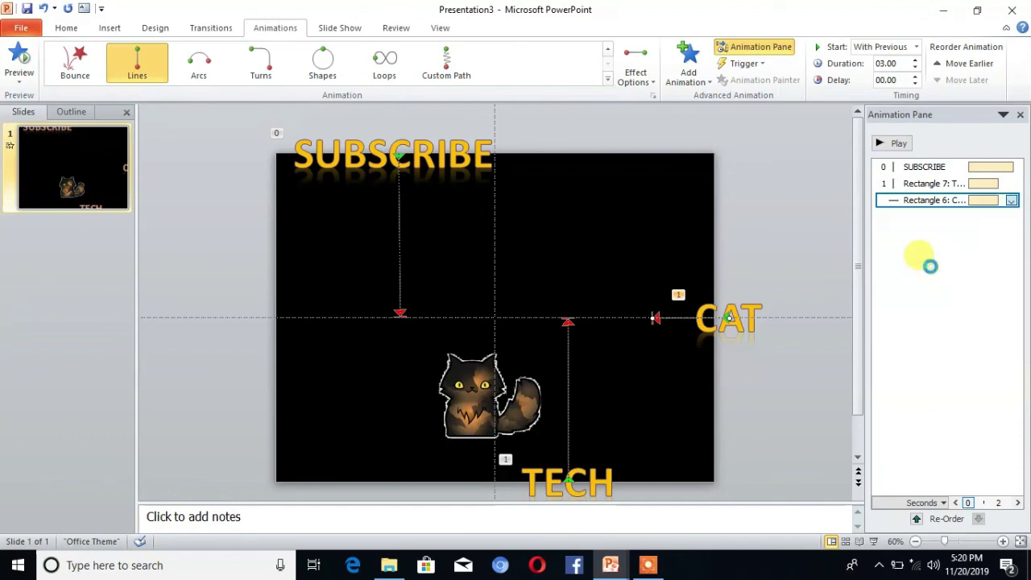
drag(500, 219, 471, 242)
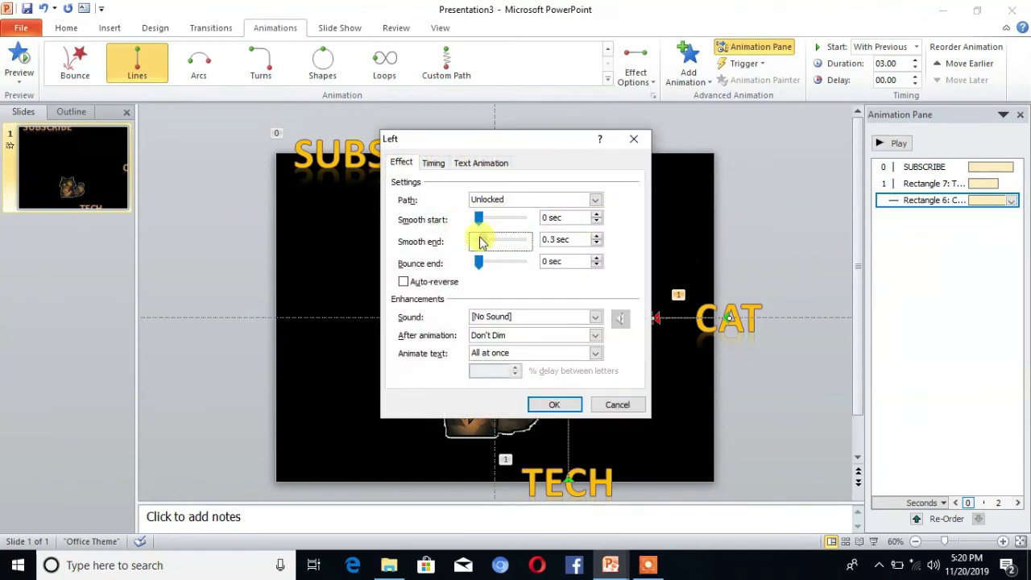
click(552, 406)
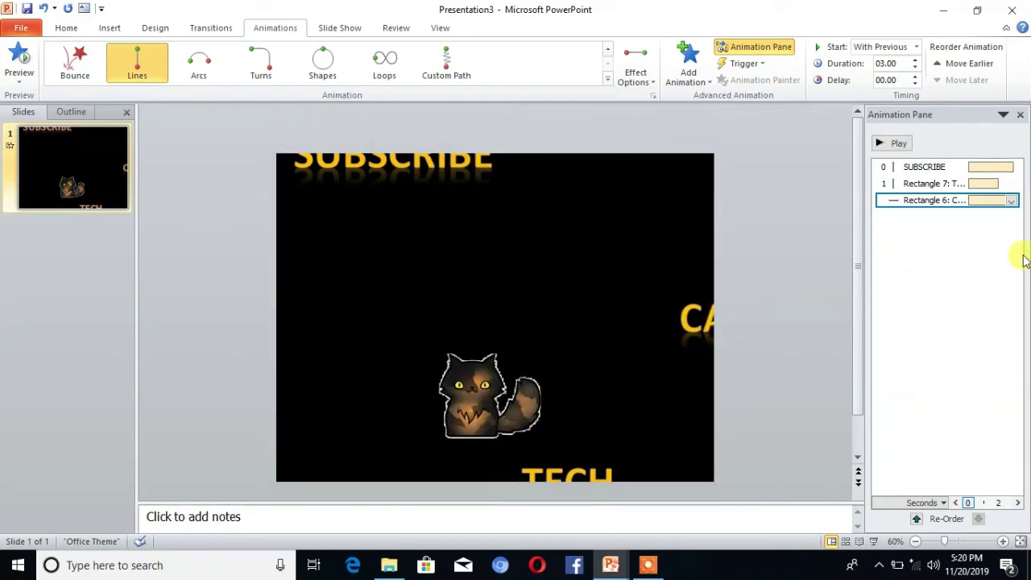
Set TECH's animation to start With Previous with a 03.00 duration
click(560, 474)
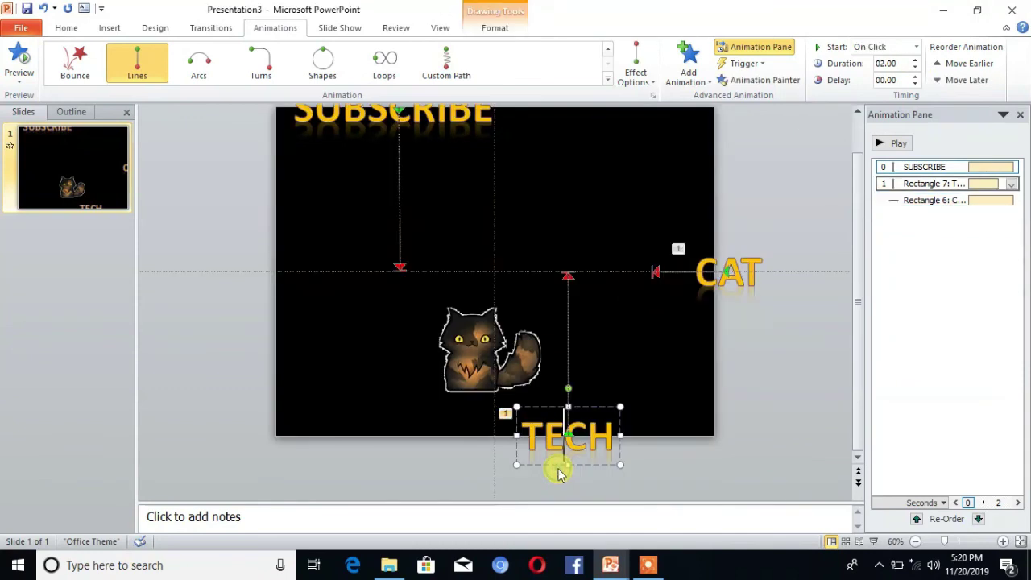
click(916, 47)
click(886, 76)
double_click(890, 65)
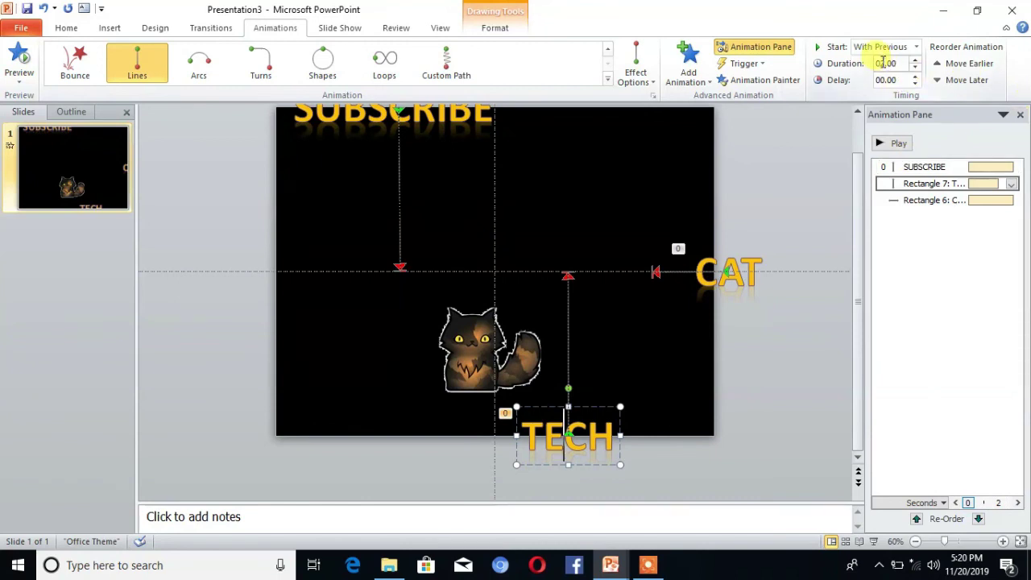
click(884, 63)
text(03)
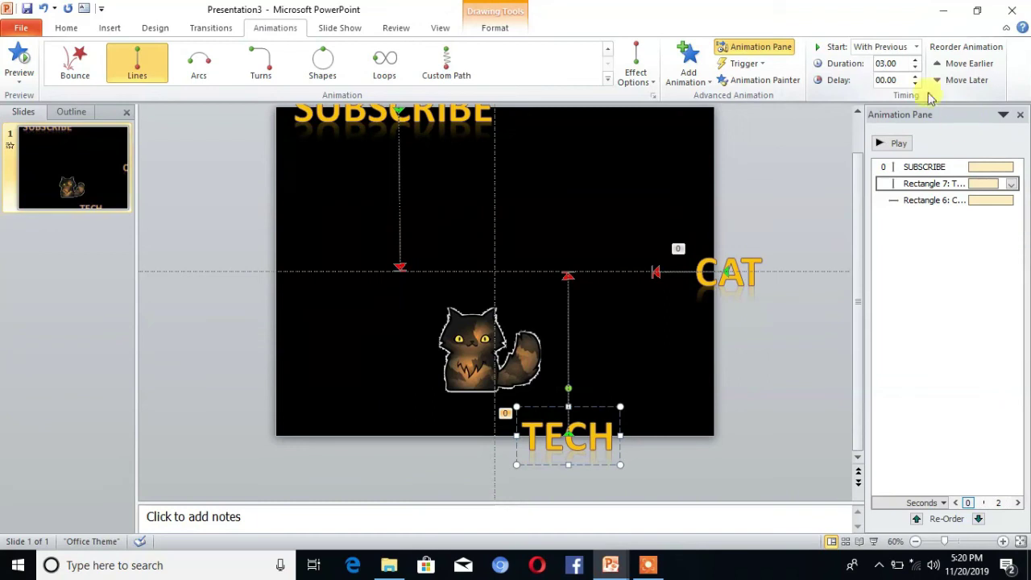
click(937, 188)
Set TECH's Smooth start and Smooth end to 0 in its Effect Options
click(1010, 185)
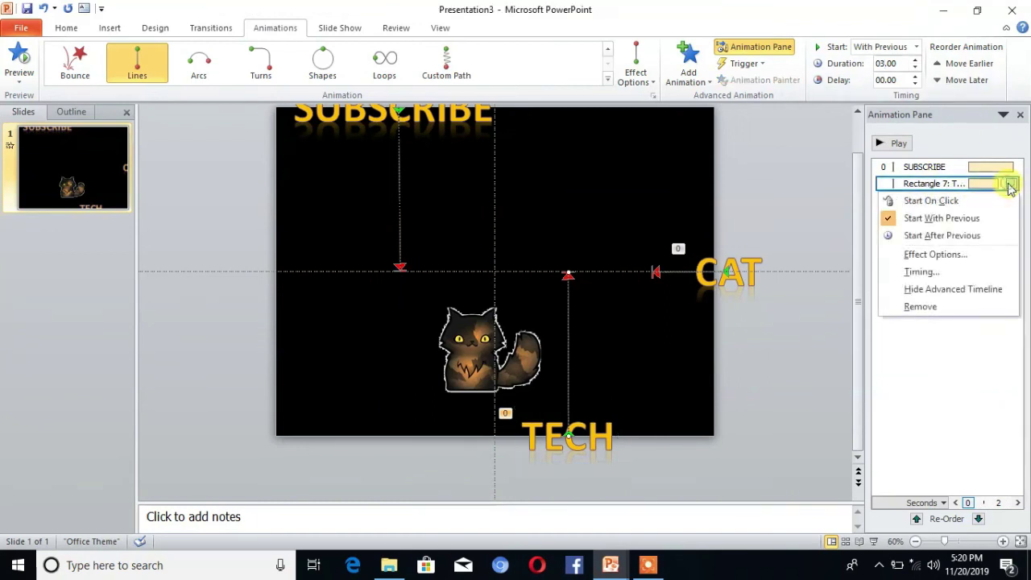
click(928, 255)
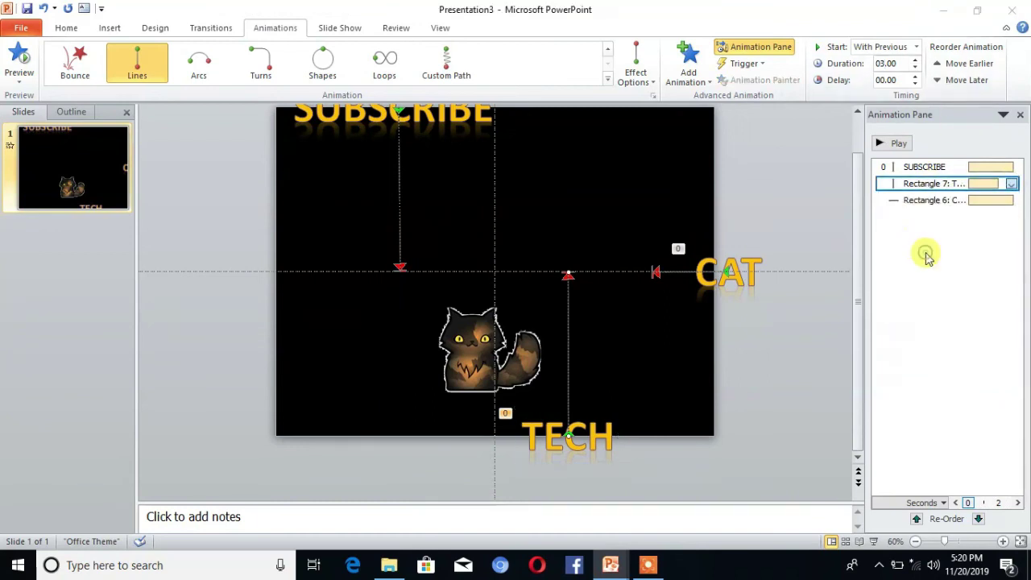
mouse_move(500, 219)
mouse_down()
mouse_move(481, 221)
mouse_move(475, 239)
mouse_up()
click(555, 408)
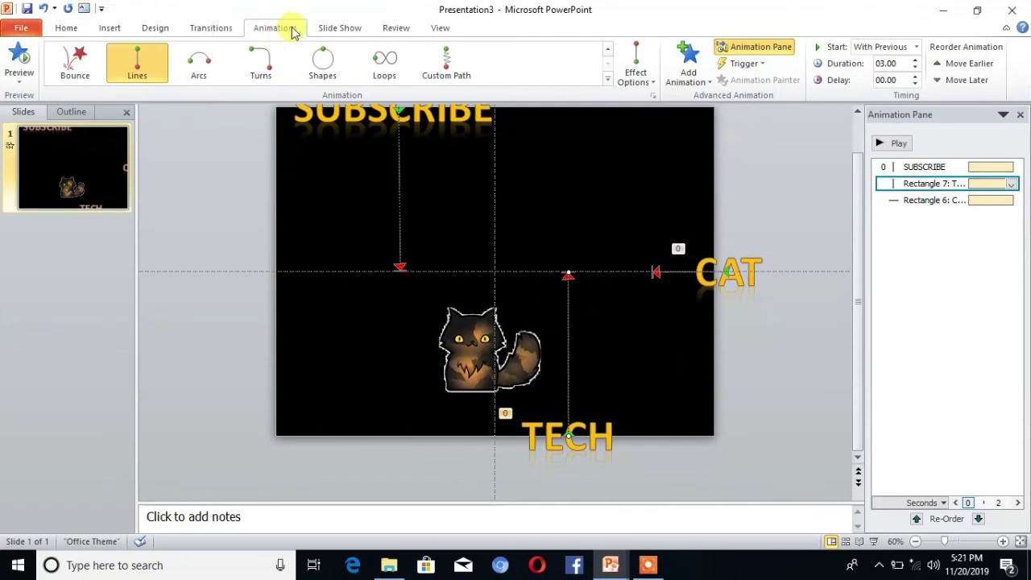
Run the slide show From Beginning and replay the converging SUBSCRIBE TECH CAT animation
click(335, 28)
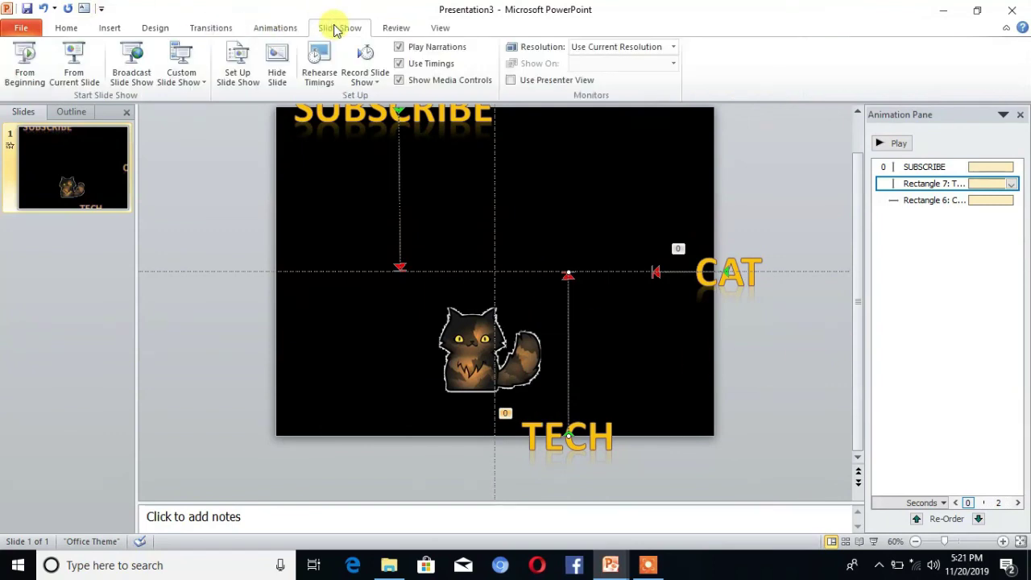
click(24, 64)
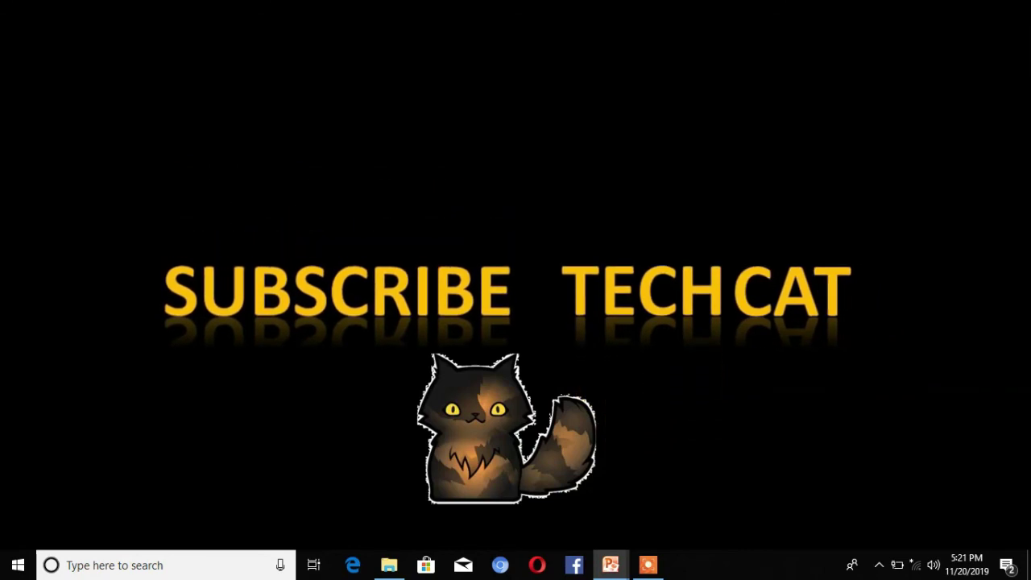
click(25, 73)
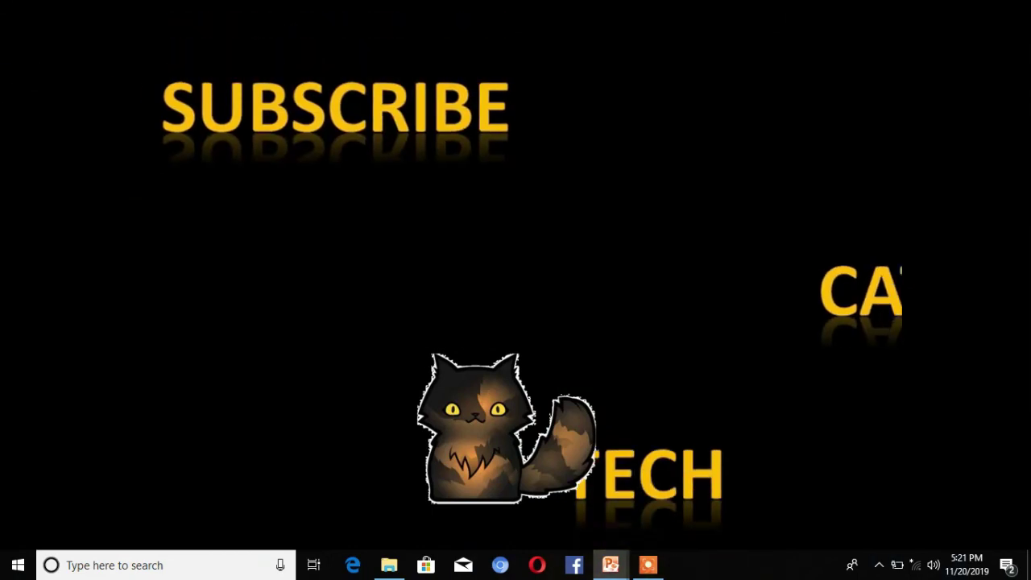